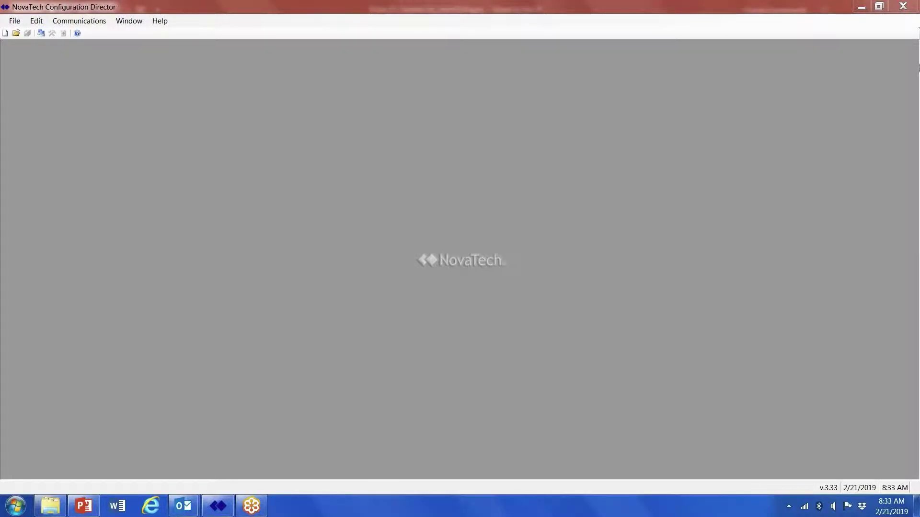
Create a new Orion I/O configuration file with the Advanced User Interface option checked.
{"action": "left_click", "coordinate": [15, 22]}
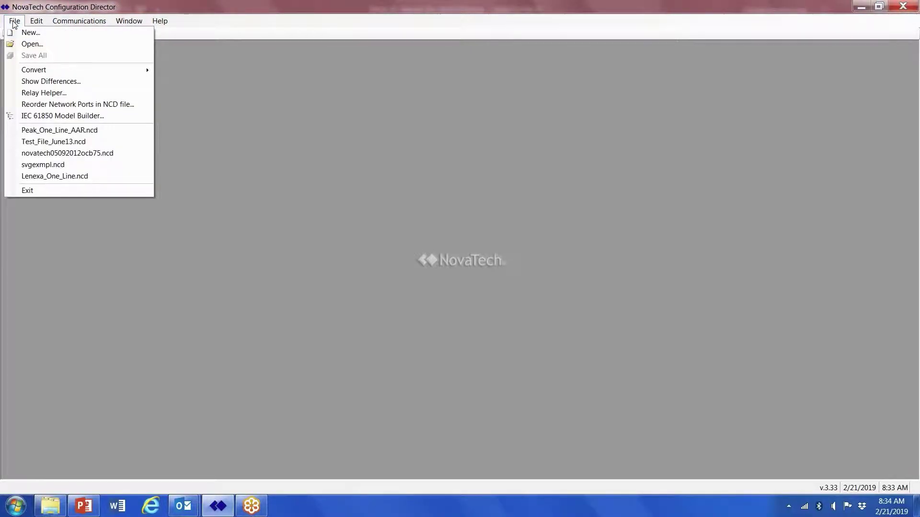
{"action": "left_click", "coordinate": [45, 35]}
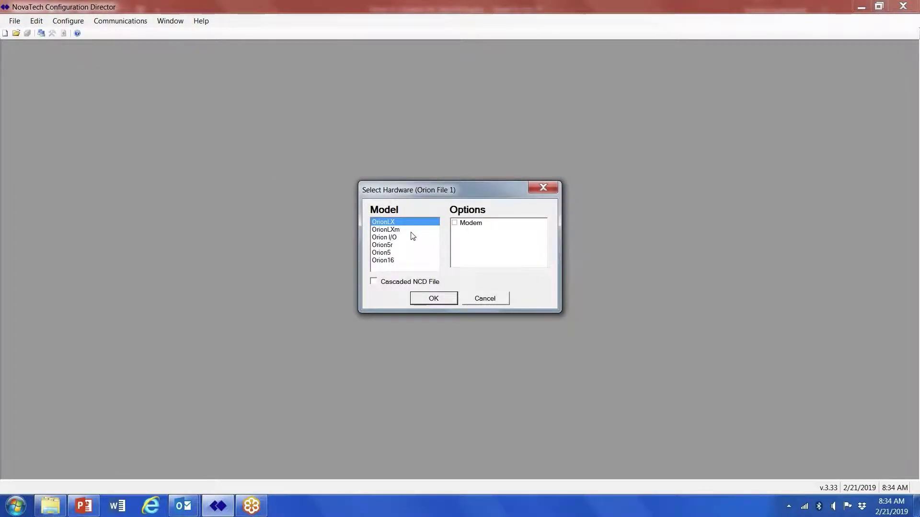
{"action": "left_click", "coordinate": [397, 238]}
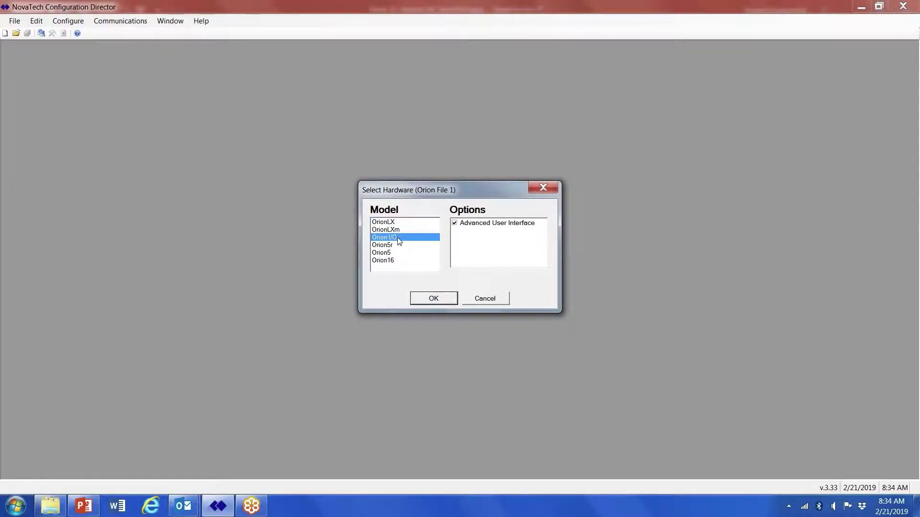
{"action": "left_click", "coordinate": [455, 224]}
{"action": "left_click", "coordinate": [455, 224]}
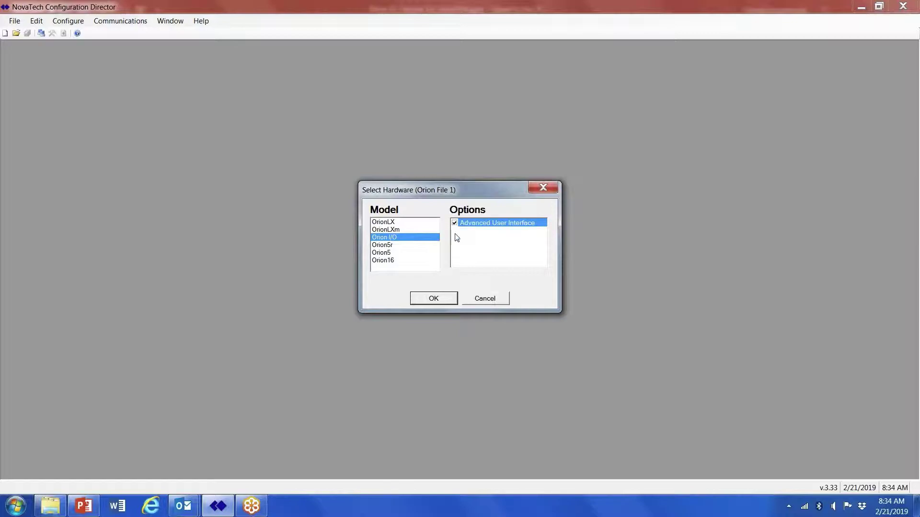
{"action": "left_click", "coordinate": [434, 298]}
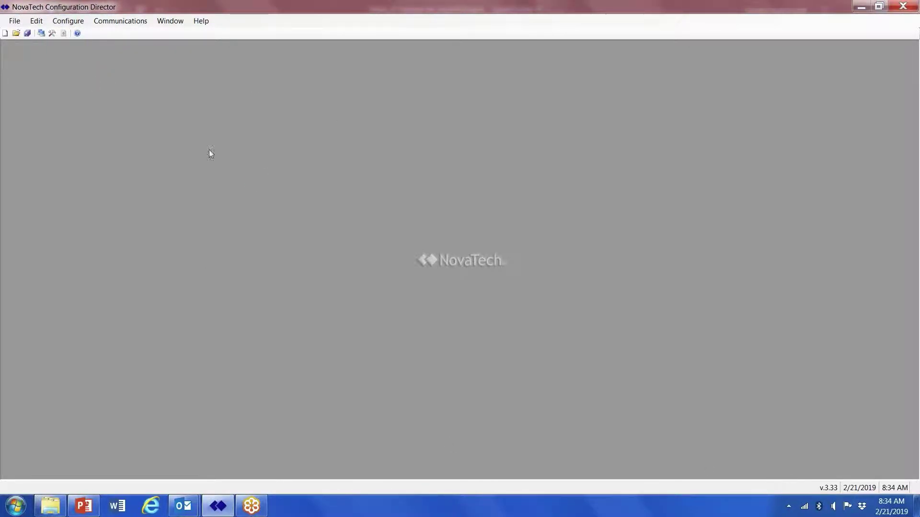
Open the I/O Cards (IIO) master port window for Orion File 1 and maximize it.
{"action": "left_click", "coordinate": [76, 23]}
{"action": "mouse_move", "coordinate": [83, 33]}
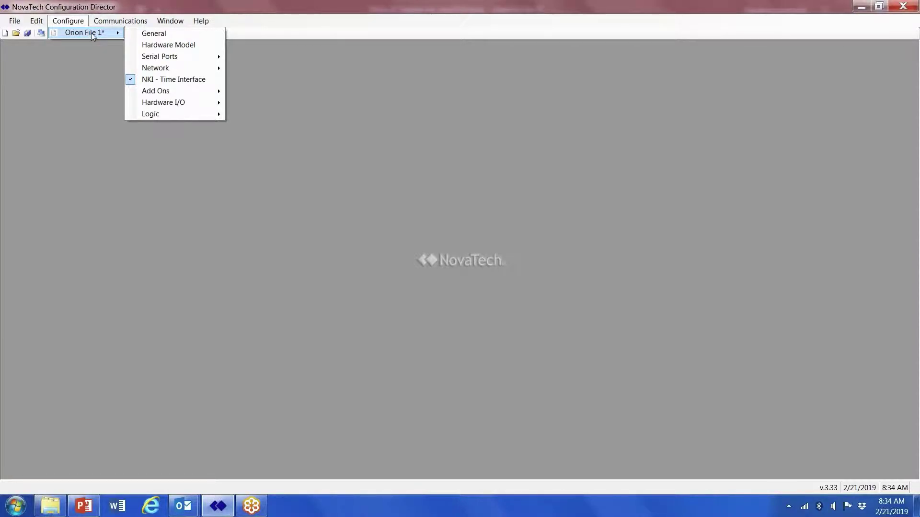
{"action": "mouse_move", "coordinate": [178, 110]}
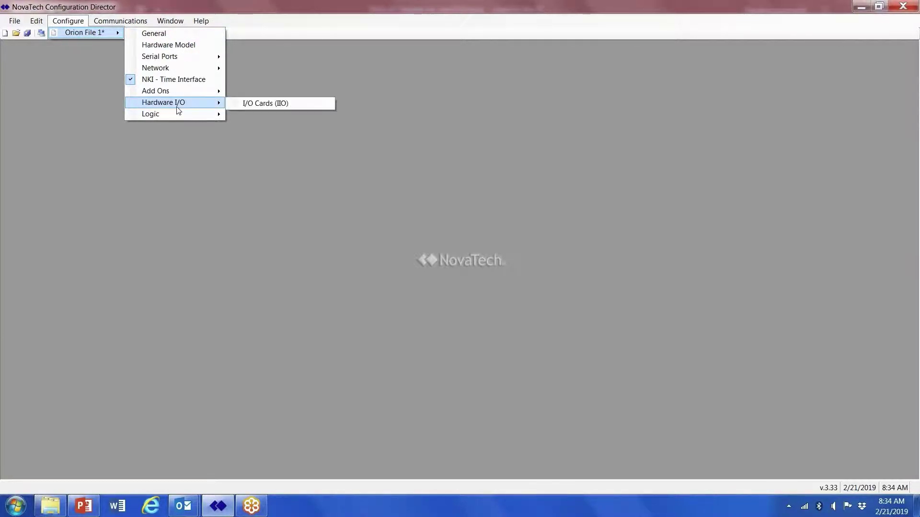
{"action": "left_click", "coordinate": [258, 104]}
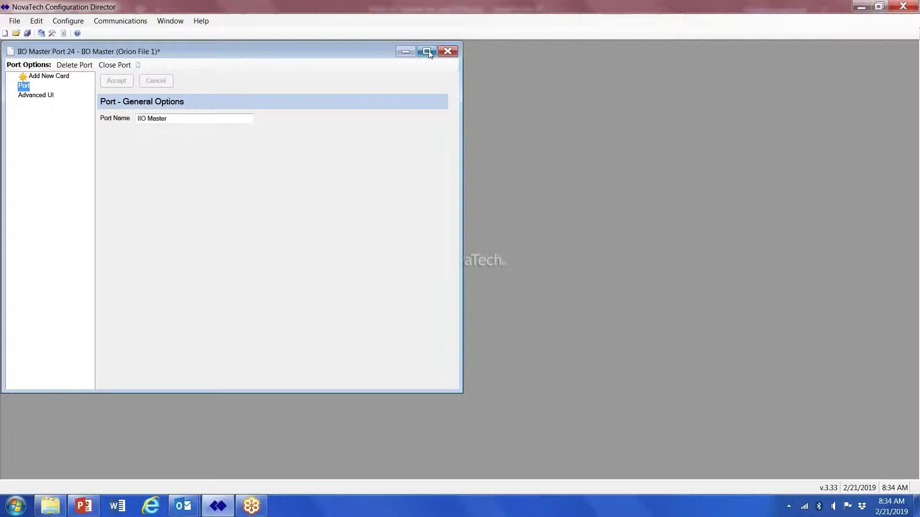
{"action": "left_click", "coordinate": [427, 52]}
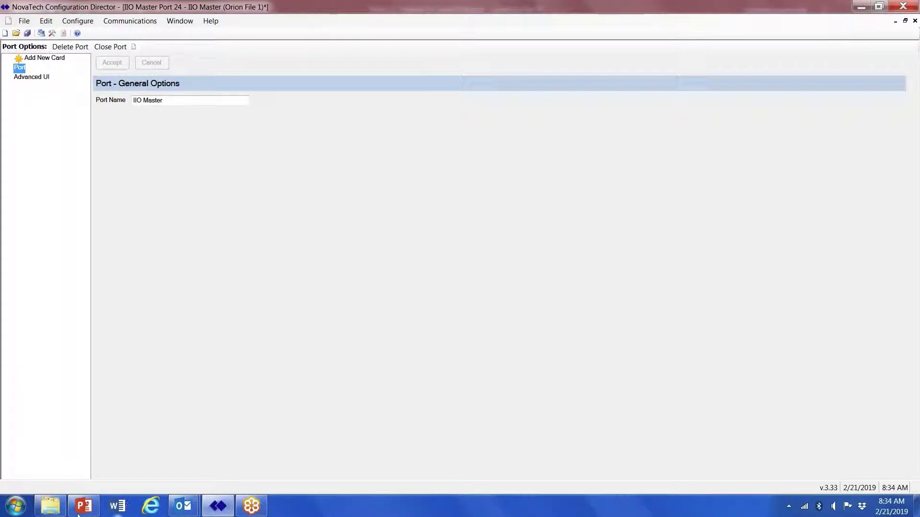
Switch to PowerPoint and show slide 5, Advanced User Interface, with the front-panel display.
{"action": "left_click", "coordinate": [83, 513]}
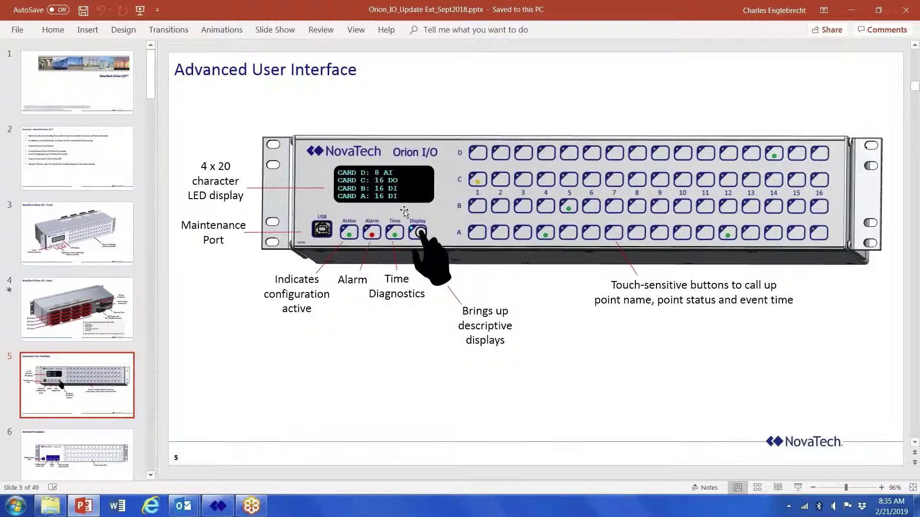
Add Card A as a 16 DI (Type 1) card, leaving its input range at high.
{"action": "left_click", "coordinate": [218, 507]}
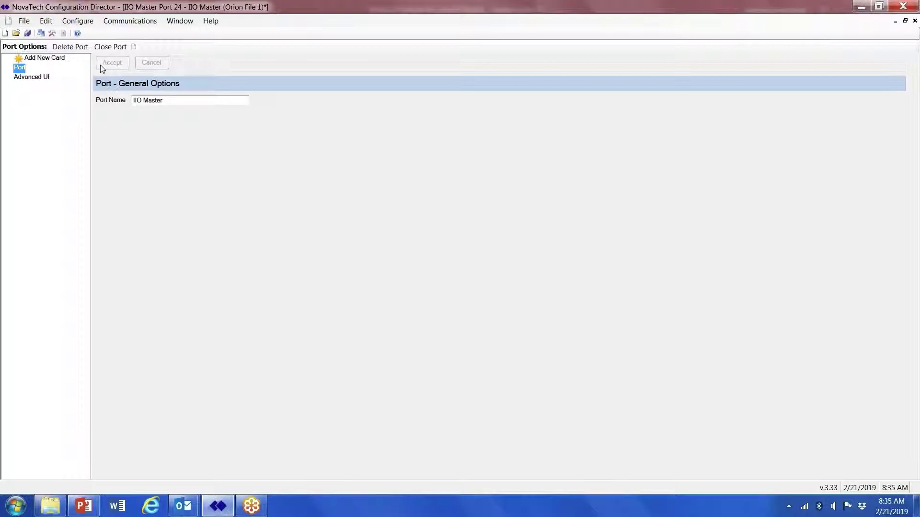
{"action": "left_click", "coordinate": [51, 60]}
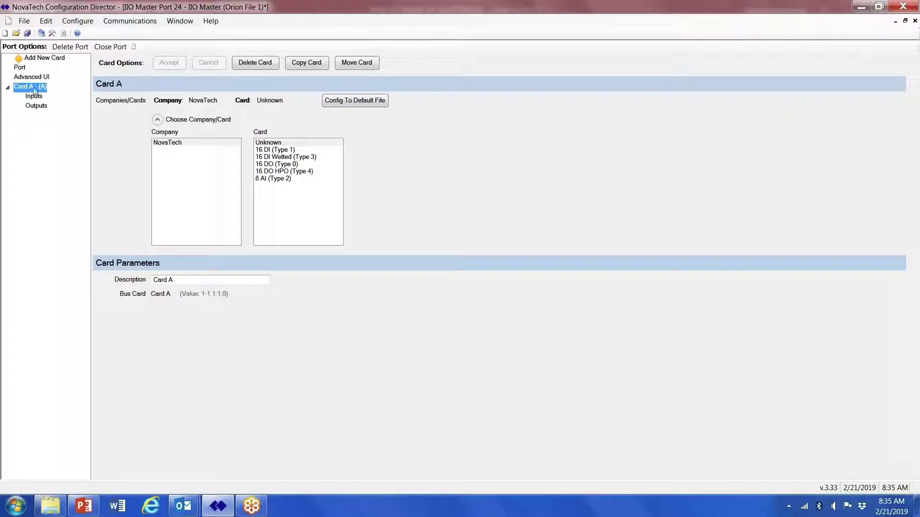
{"action": "left_click", "coordinate": [274, 150]}
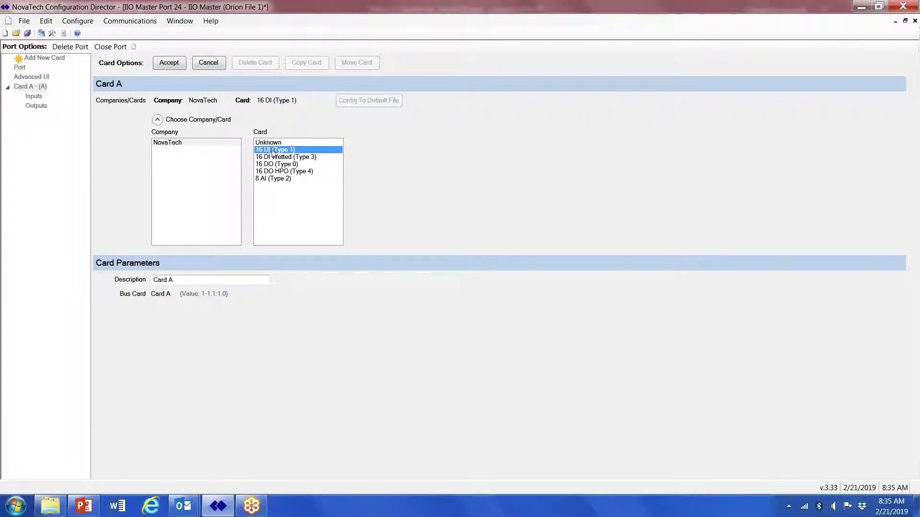
{"action": "left_click", "coordinate": [167, 63]}
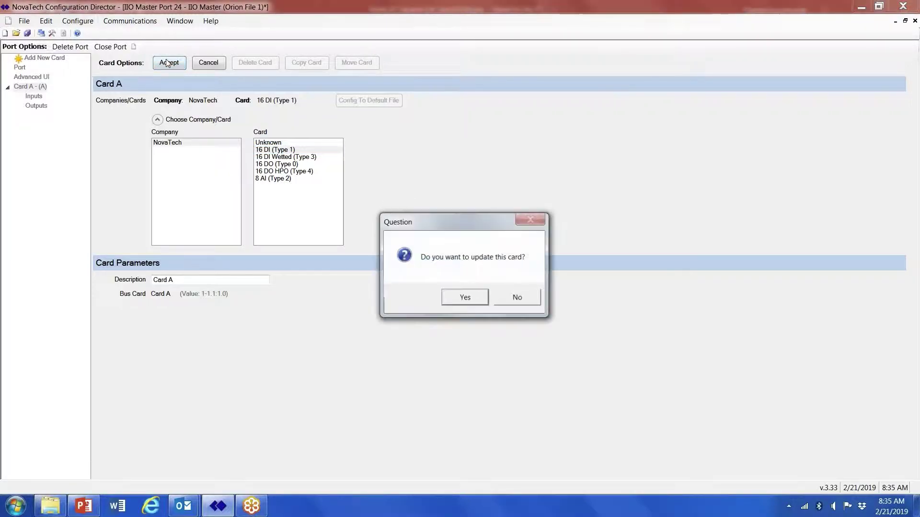
{"action": "left_click", "coordinate": [453, 295]}
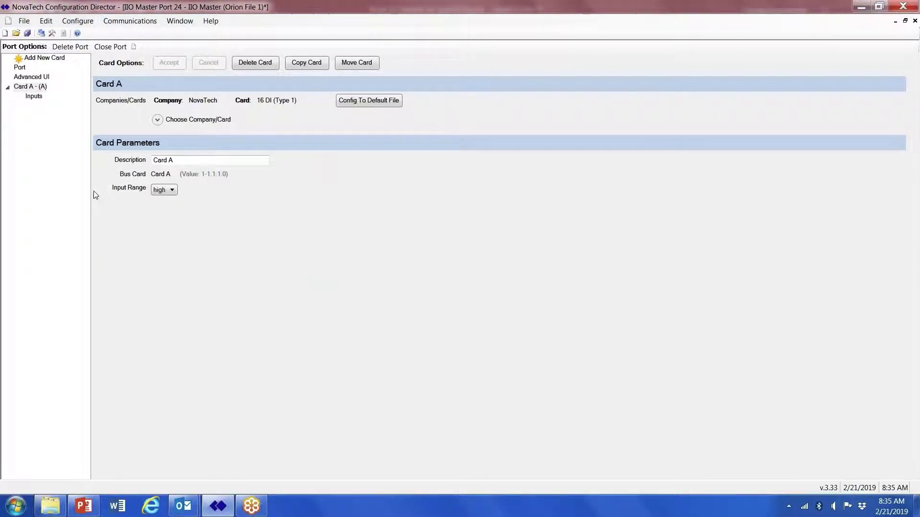
{"action": "left_click", "coordinate": [173, 193]}
{"action": "left_click", "coordinate": [168, 208]}
Map BinaryInput01 through BinaryInput16 to Card A's inputs.
{"action": "left_click", "coordinate": [34, 97]}
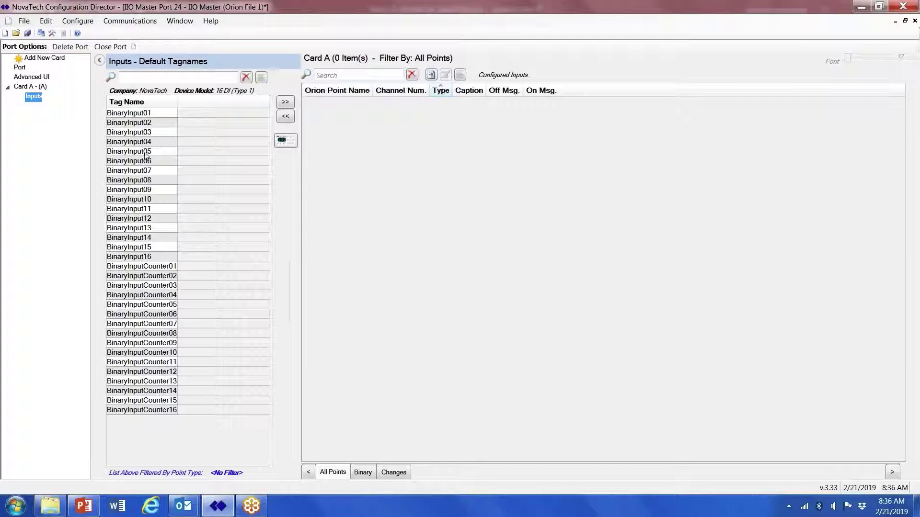
{"action": "left_click", "coordinate": [144, 115]}
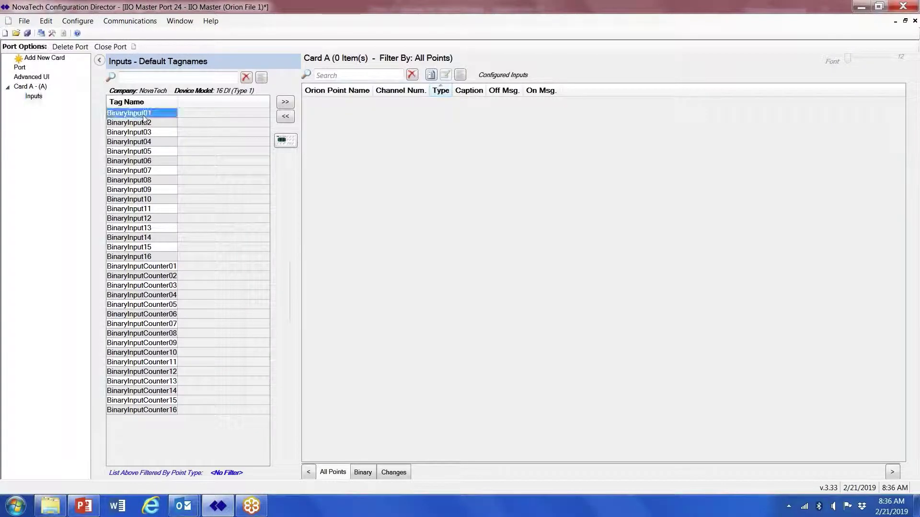
{"action": "left_click", "coordinate": [132, 258], "text": "shift"}
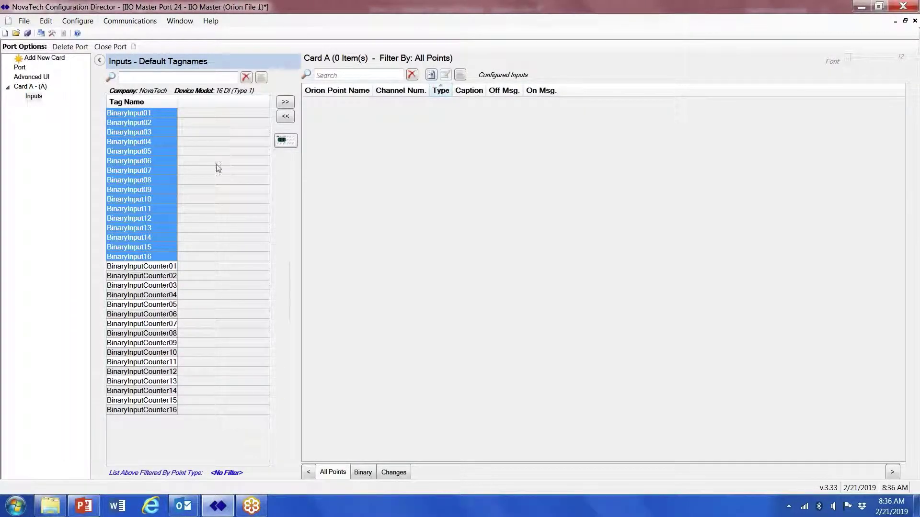
{"action": "left_click", "coordinate": [286, 102]}
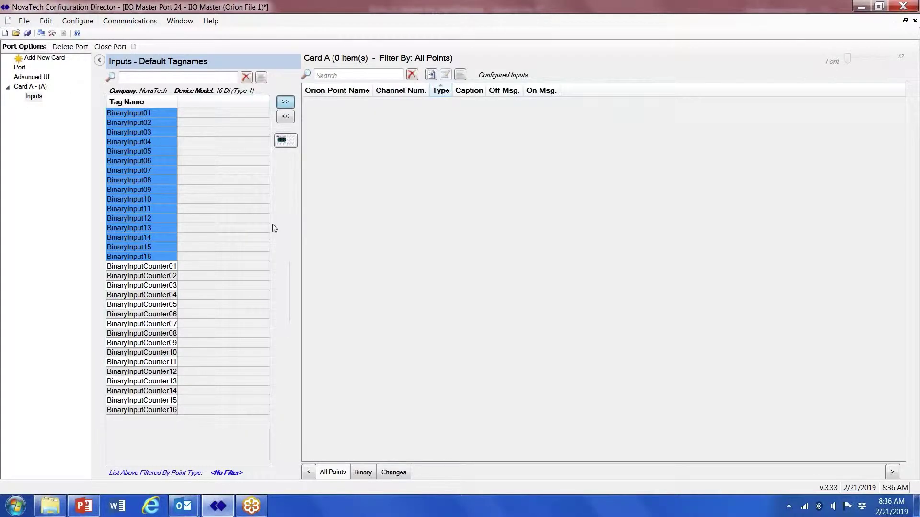
{"action": "left_click_drag", "start_coordinate": [289, 277], "coordinate": [216, 278]}
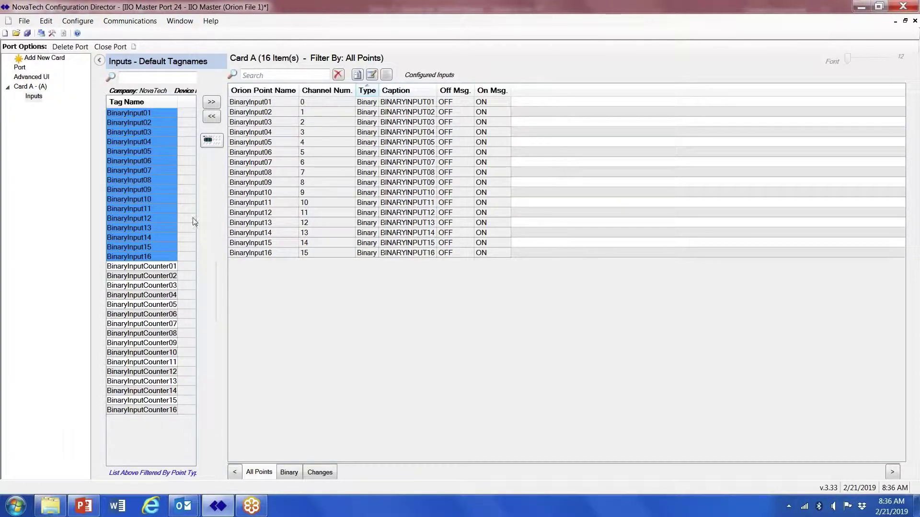
Rename BinaryInput01's caption to 'BRKR 123 52A'.
{"action": "left_click", "coordinate": [417, 102]}
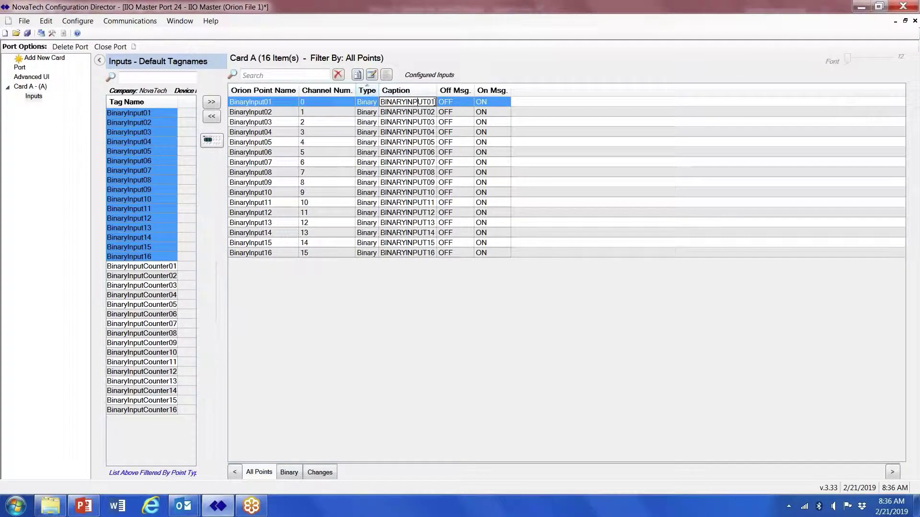
{"action": "left_click_drag", "start_coordinate": [432, 101], "coordinate": [381, 103]}
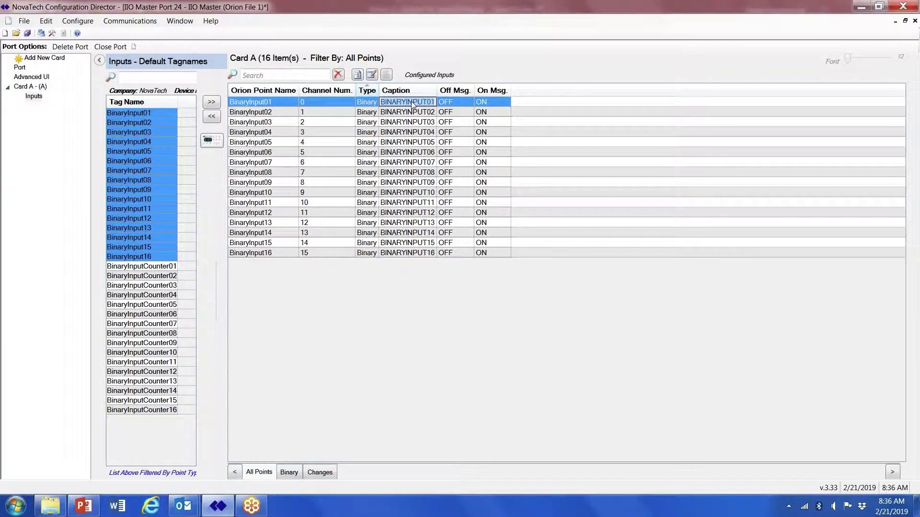
{"action": "type", "text": "B"}
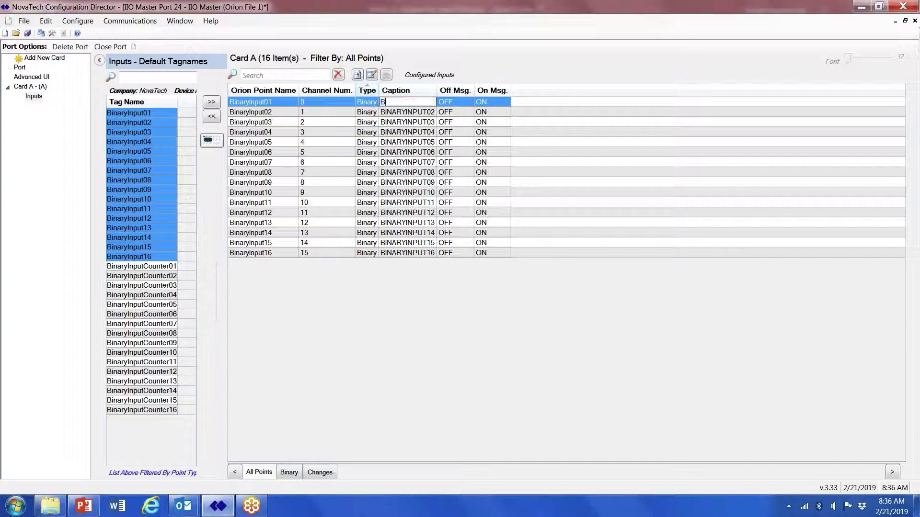
{"action": "type", "text": "RKR 123 52A"}
{"action": "left_click", "coordinate": [251, 113]}
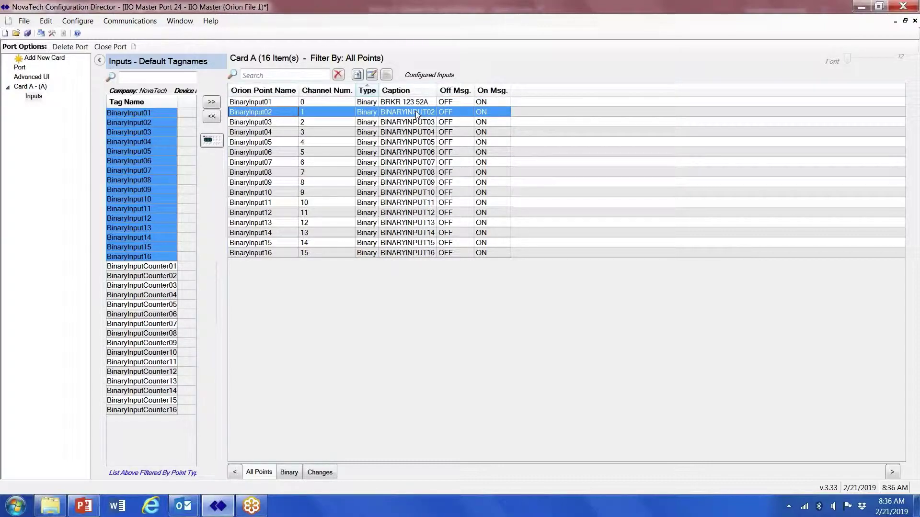
{"action": "left_click", "coordinate": [211, 141]}
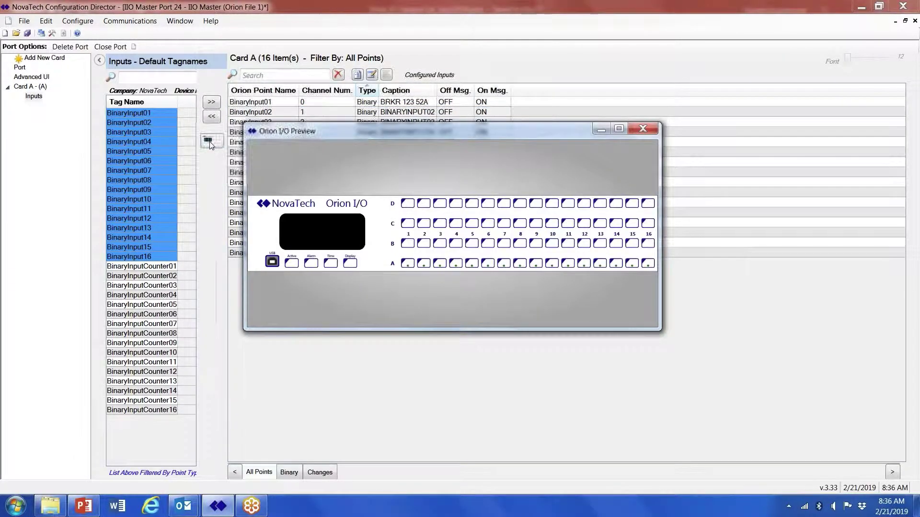
{"action": "left_click", "coordinate": [407, 266]}
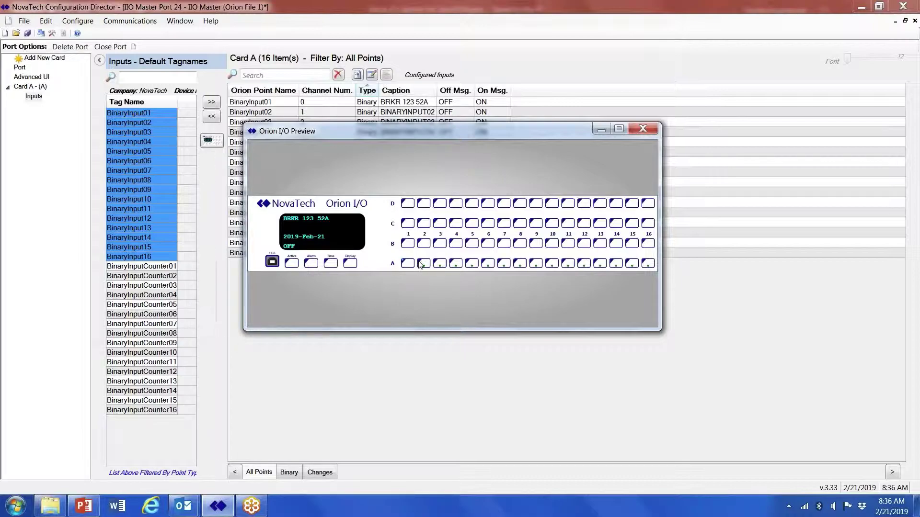
{"action": "left_click", "coordinate": [421, 265]}
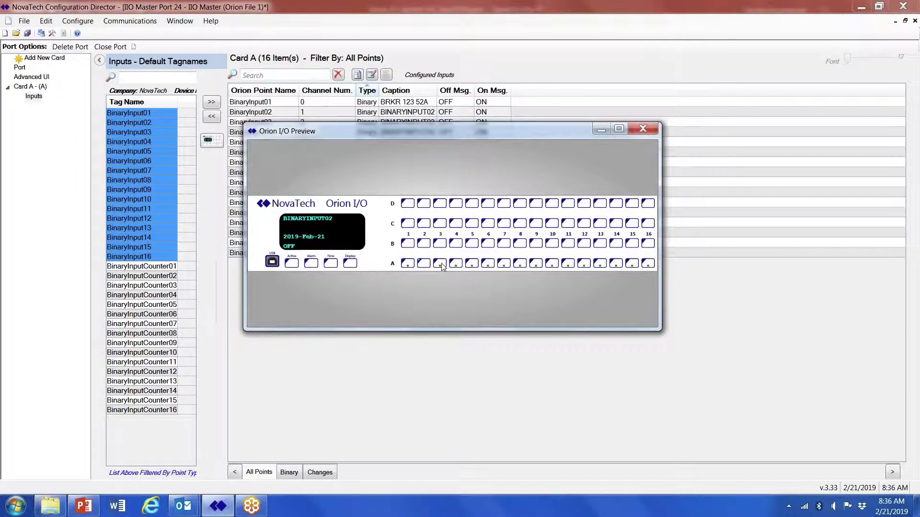
{"action": "left_click", "coordinate": [408, 267]}
{"action": "left_click", "coordinate": [640, 128]}
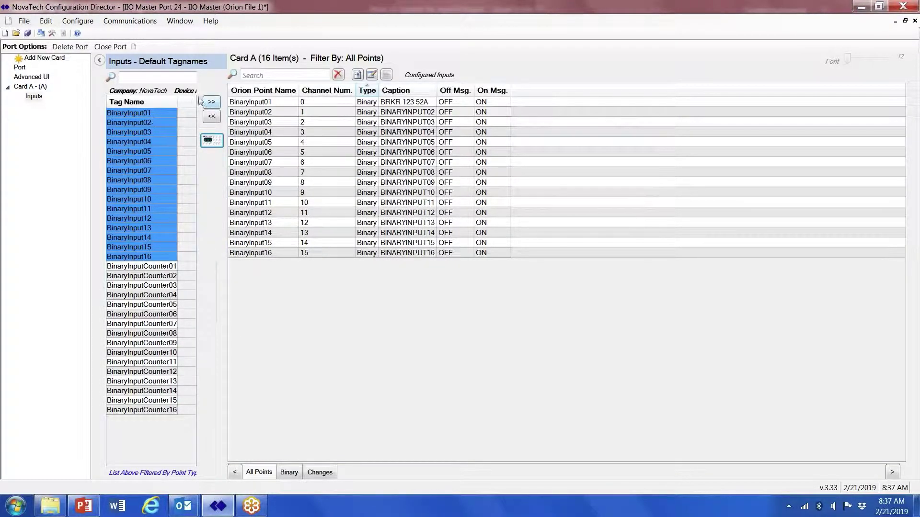
Add Card B as a 16 DI Wetted (Type 3) card.
{"action": "left_click", "coordinate": [39, 59]}
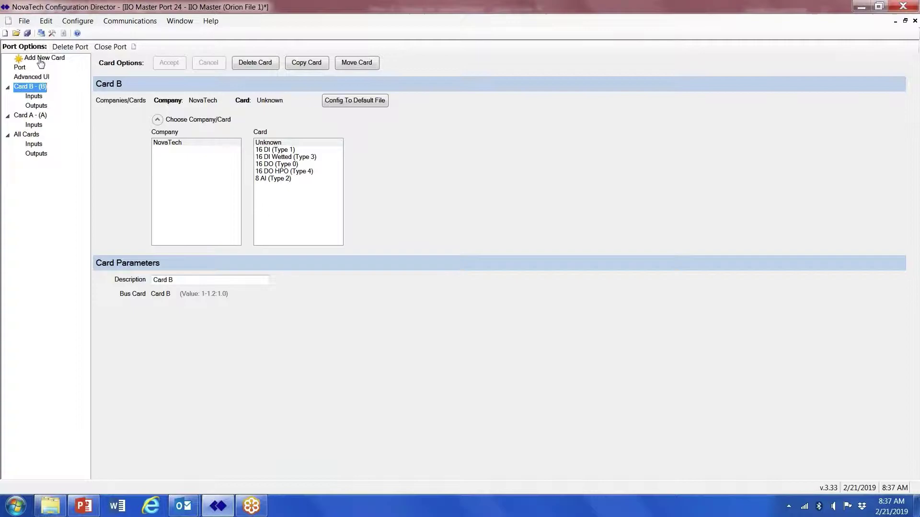
{"action": "left_click", "coordinate": [271, 157]}
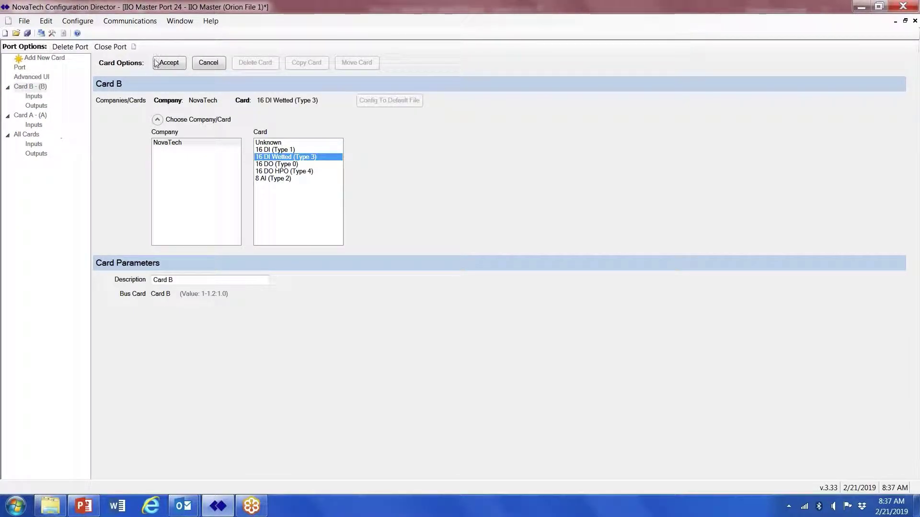
{"action": "left_click", "coordinate": [171, 61]}
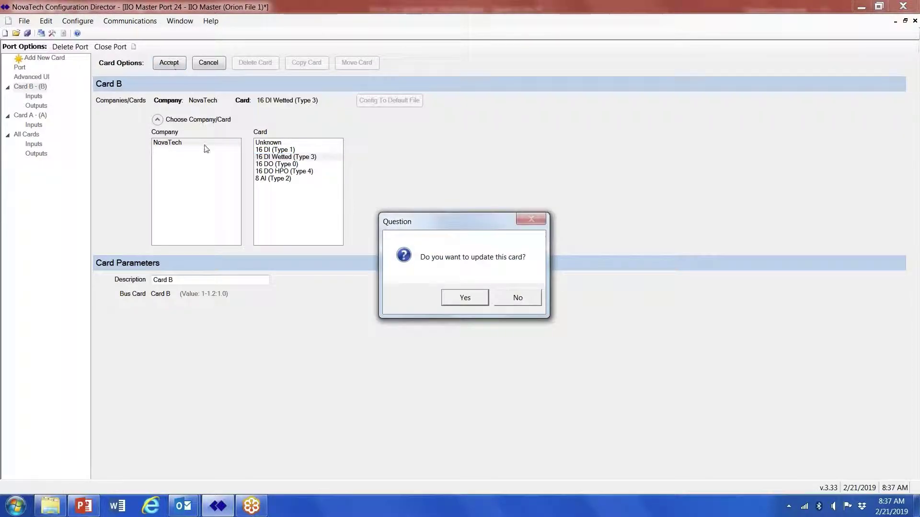
{"action": "left_click", "coordinate": [467, 297]}
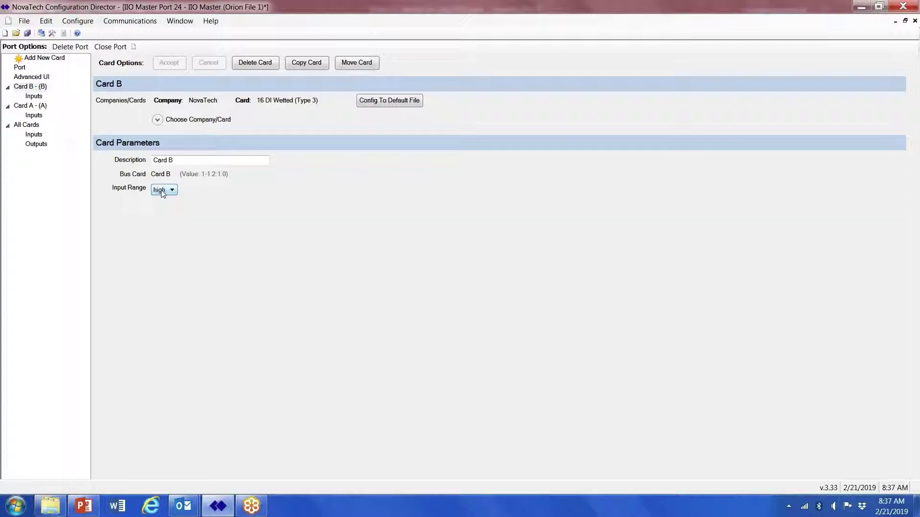
Keep Card B's input range at high and save the card.
{"action": "left_click", "coordinate": [173, 192]}
{"action": "left_click", "coordinate": [168, 206]}
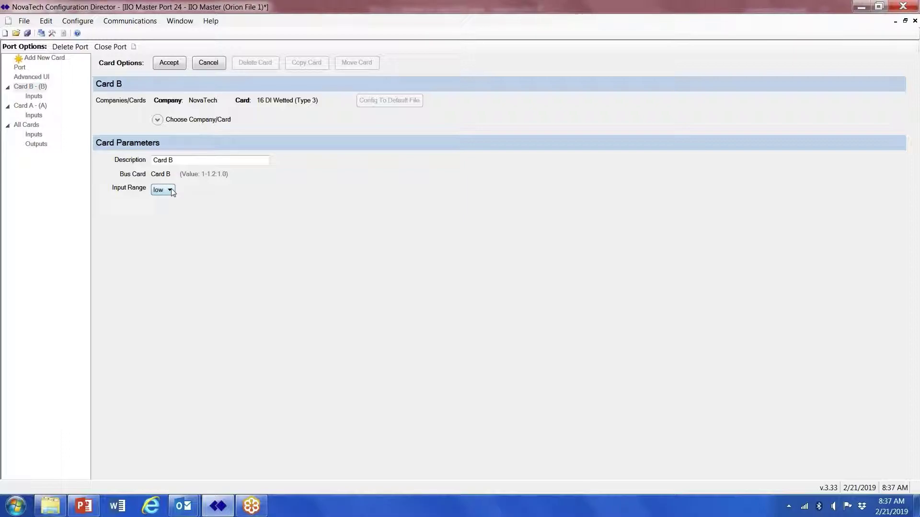
{"action": "left_click", "coordinate": [171, 192]}
{"action": "left_click", "coordinate": [162, 208]}
{"action": "left_click", "coordinate": [170, 63]}
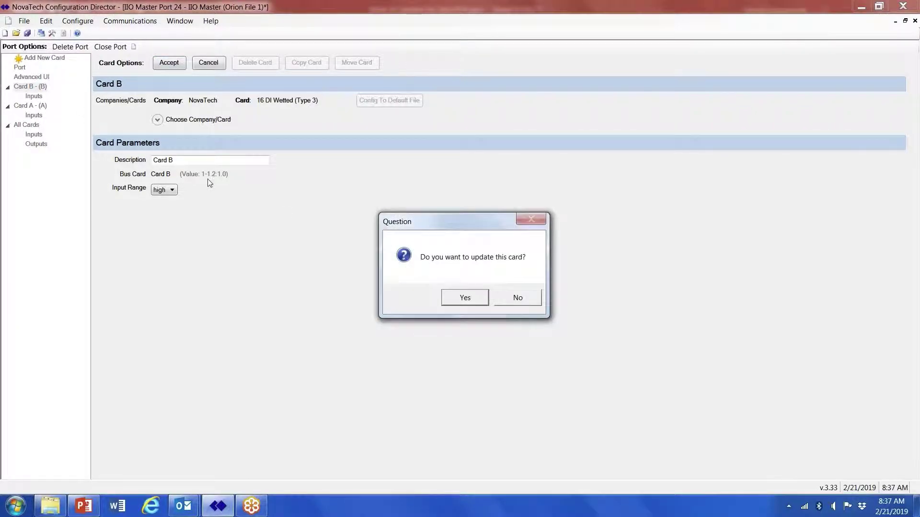
{"action": "left_click", "coordinate": [467, 298]}
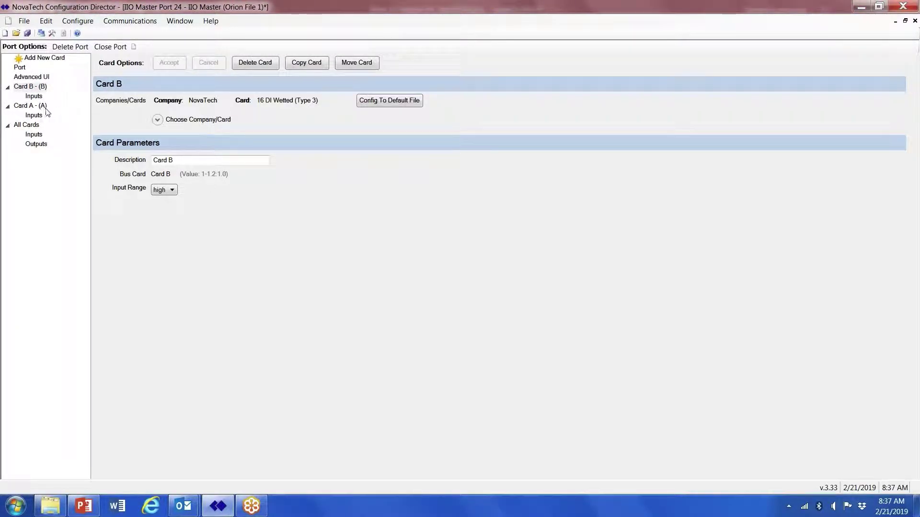
Map BinaryInput01–BinaryInput16 to Card B, then add Card C.
{"action": "left_click", "coordinate": [33, 96]}
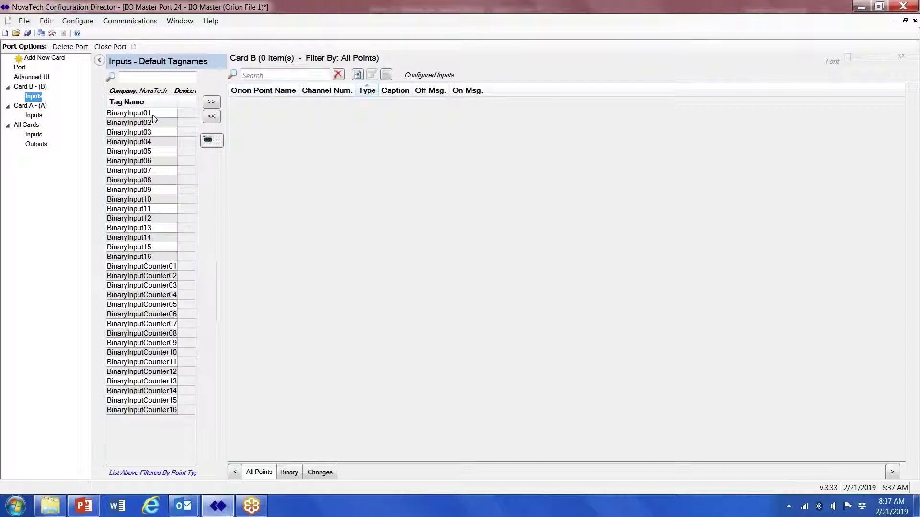
{"action": "left_click", "coordinate": [140, 259], "text": "shift"}
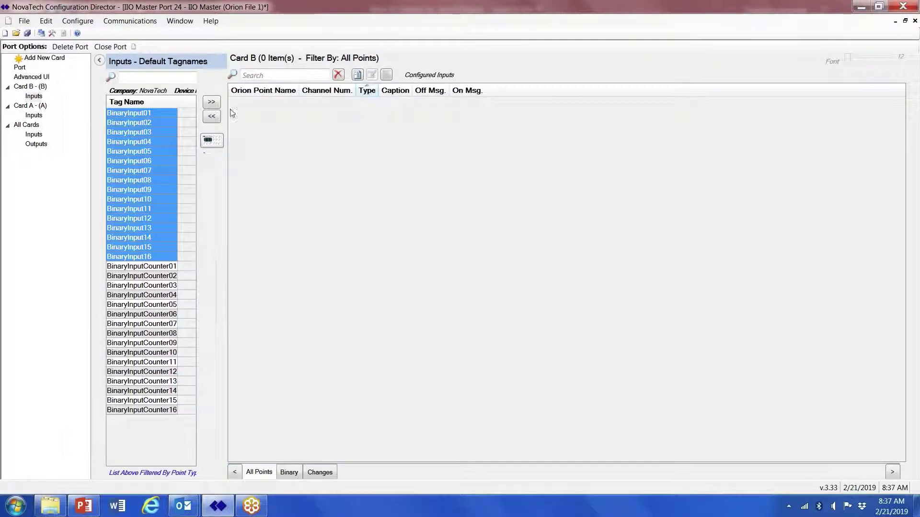
{"action": "left_click", "coordinate": [211, 102]}
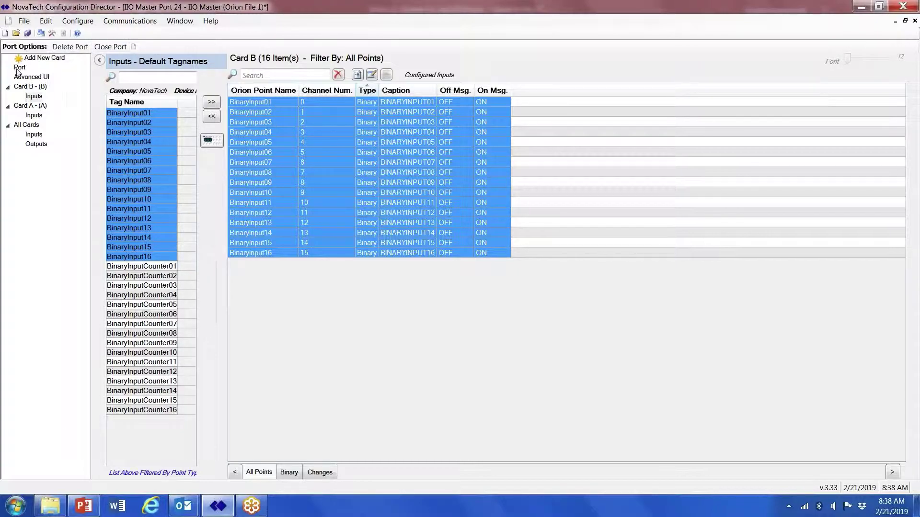
{"action": "left_click", "coordinate": [39, 57]}
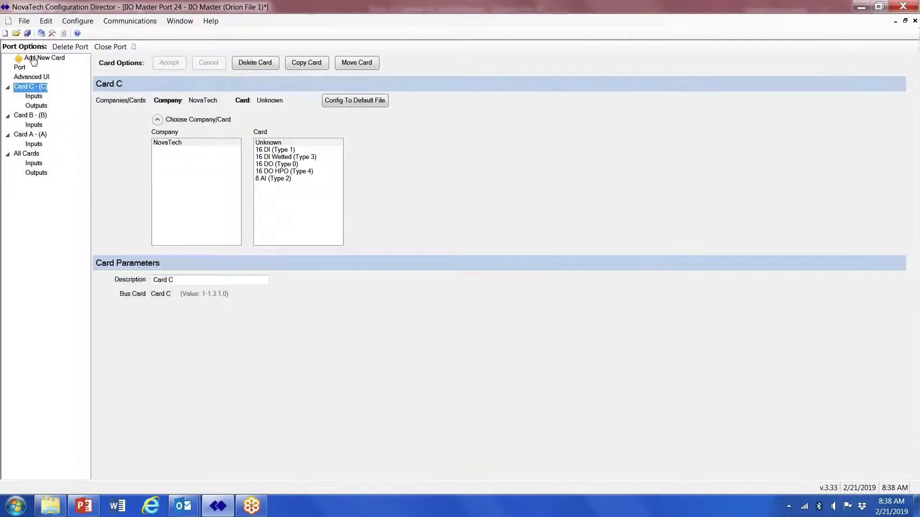
Set Card C's type to 16 DO (Type 0) and confirm the update.
{"action": "left_click", "coordinate": [271, 165]}
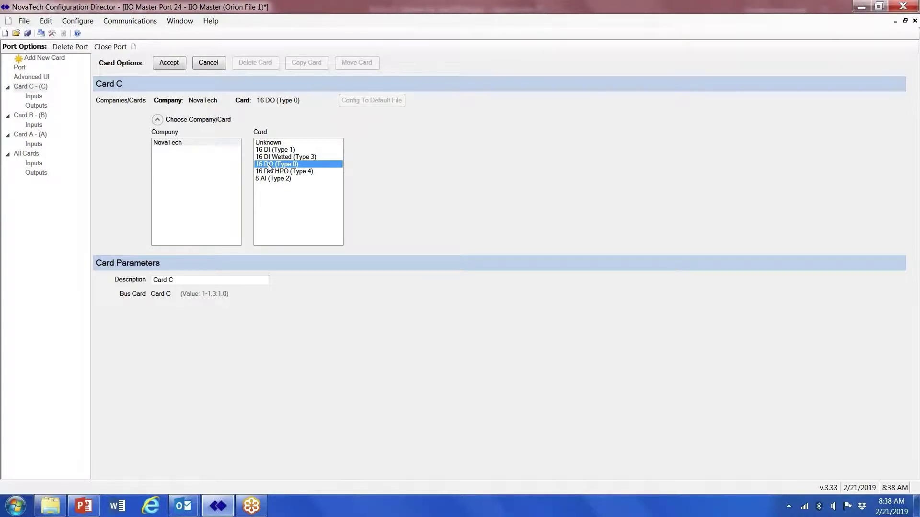
{"action": "left_click", "coordinate": [168, 62]}
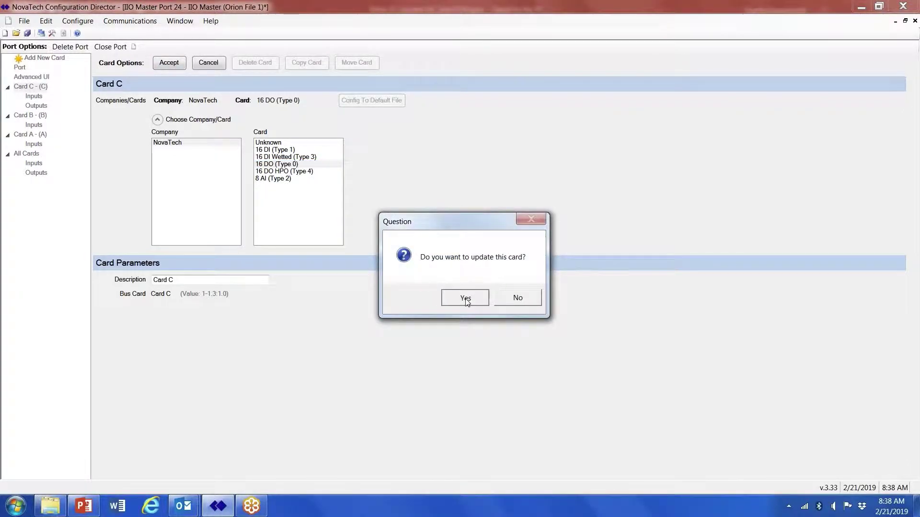
{"action": "left_click", "coordinate": [465, 298]}
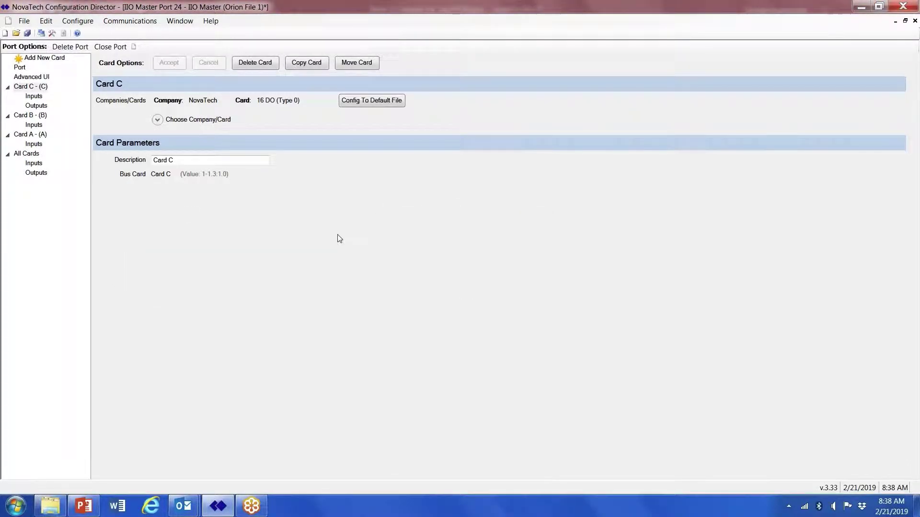
Map Output01, Output03, Output05 and Output07 to Card C, with Output01 in TC mode.
{"action": "left_click", "coordinate": [36, 105]}
{"action": "left_click", "coordinate": [117, 114]}
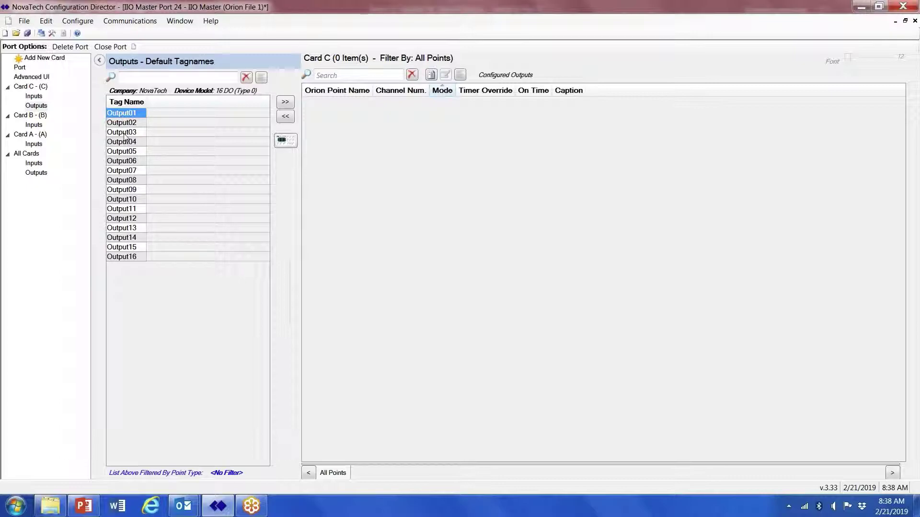
{"action": "left_click", "coordinate": [124, 132], "text": "ctrl"}
{"action": "left_click", "coordinate": [123, 152], "text": "ctrl"}
{"action": "left_click", "coordinate": [124, 171], "text": "ctrl"}
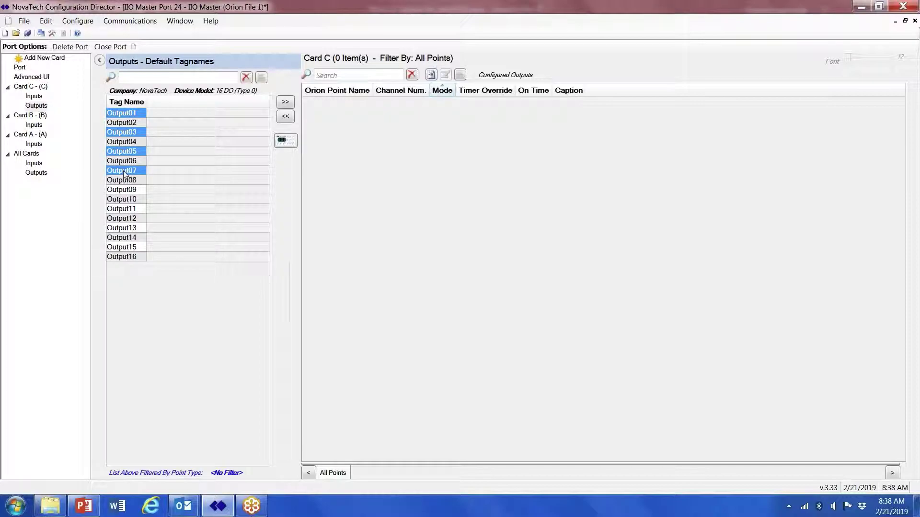
{"action": "left_click", "coordinate": [285, 102]}
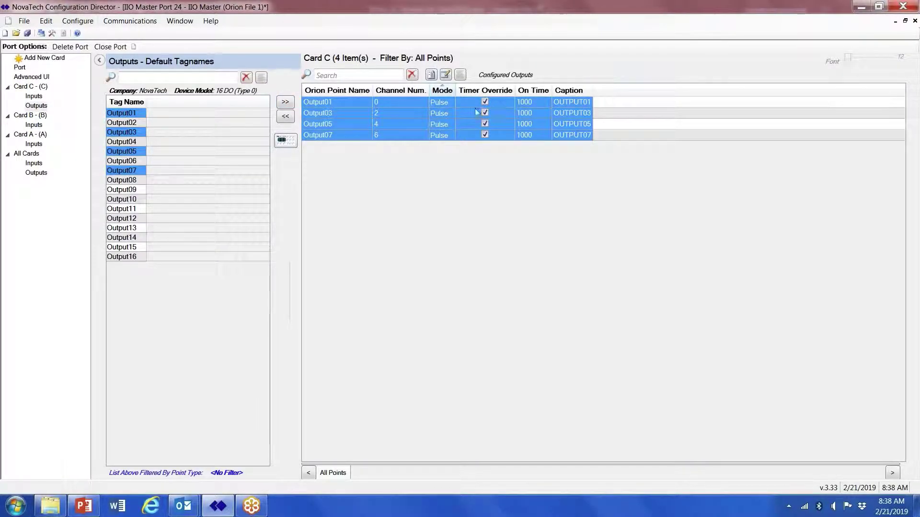
{"action": "left_click", "coordinate": [450, 104]}
{"action": "left_click", "coordinate": [450, 116]}
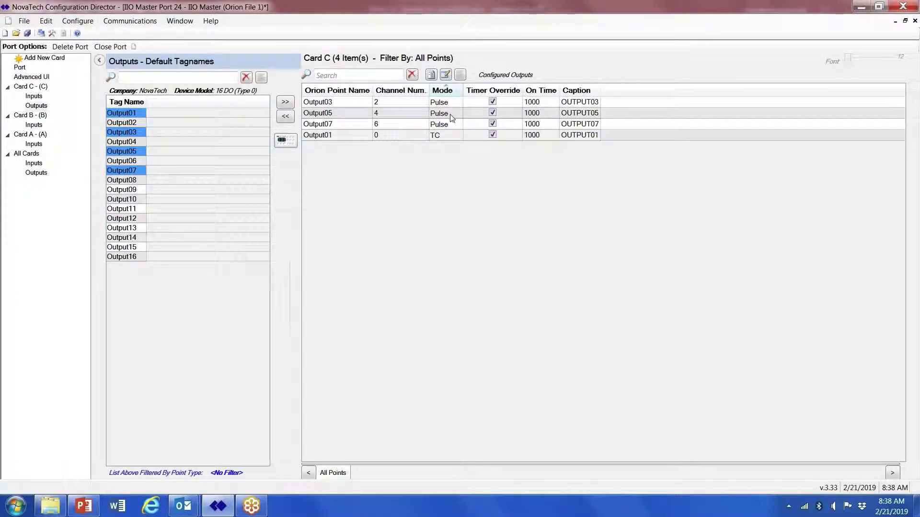
Add Output08–Output16 and set Output09 and Output12 to Latch mode.
{"action": "left_click", "coordinate": [123, 181]}
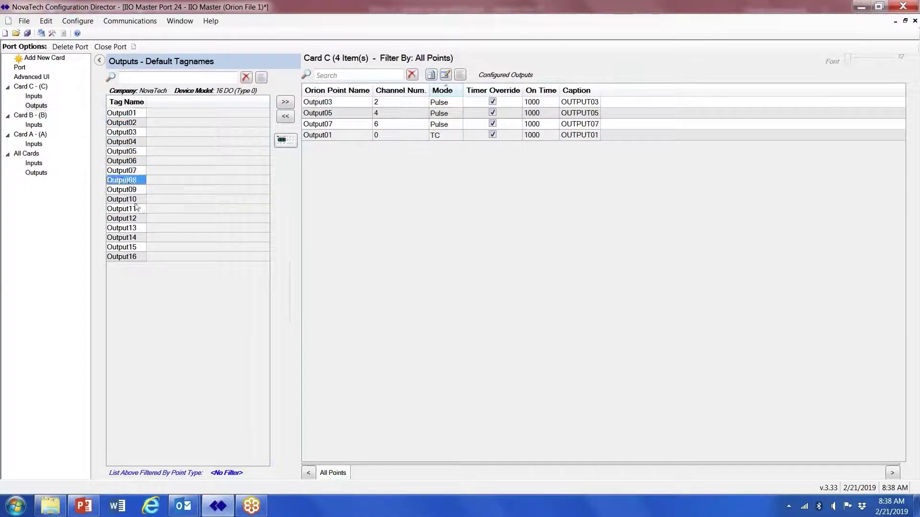
{"action": "left_click", "coordinate": [136, 257], "text": "shift"}
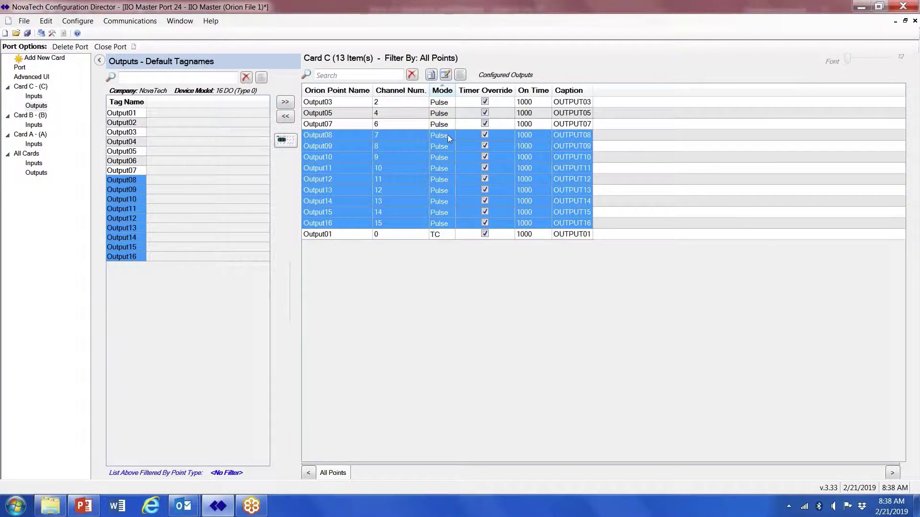
{"action": "left_click", "coordinate": [448, 134]}
{"action": "left_click", "coordinate": [441, 164]}
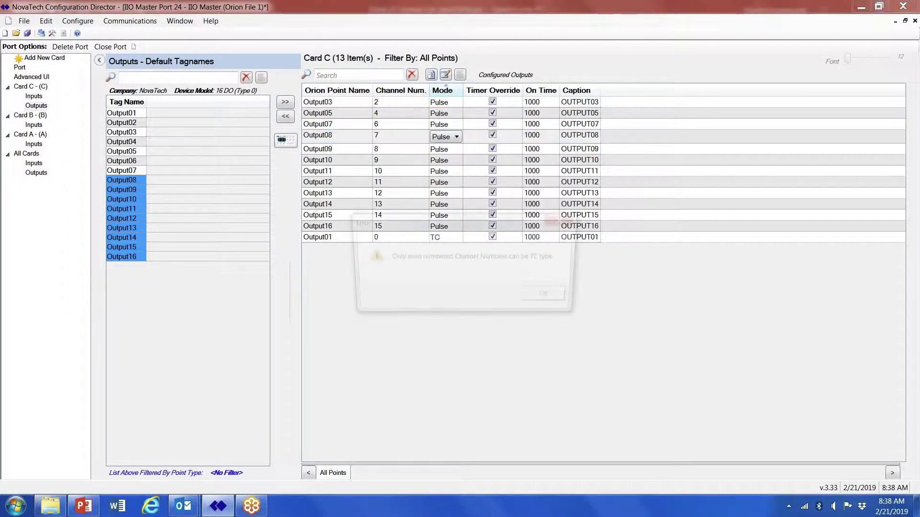
{"action": "left_click", "coordinate": [551, 298]}
{"action": "left_click", "coordinate": [451, 151]}
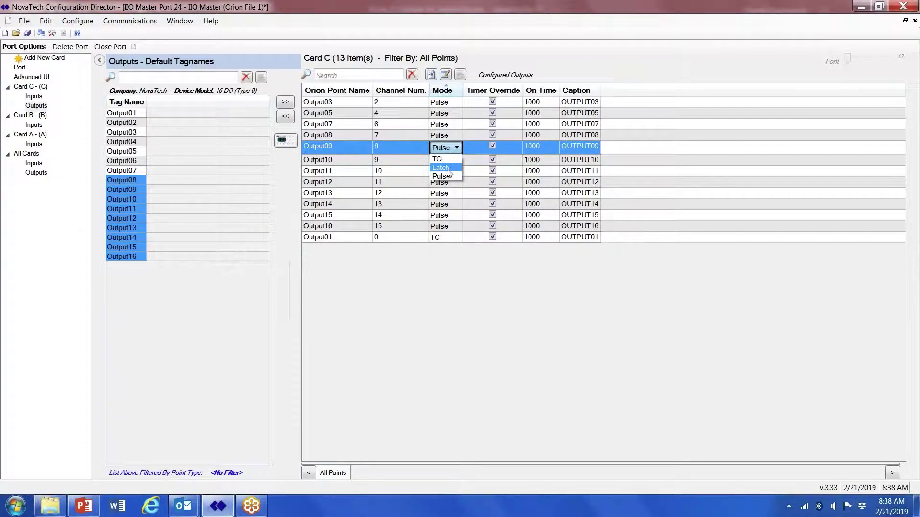
{"action": "left_click", "coordinate": [448, 168]}
{"action": "left_click", "coordinate": [446, 179]}
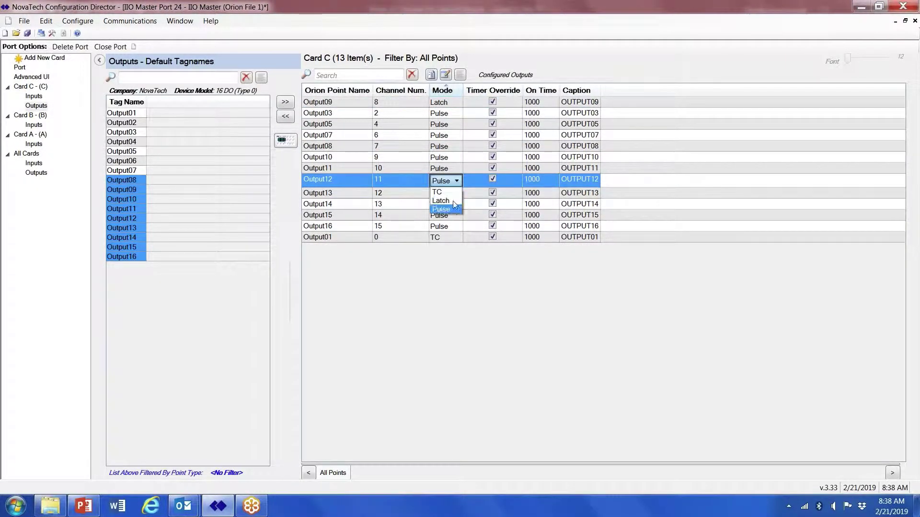
{"action": "left_click", "coordinate": [450, 201]}
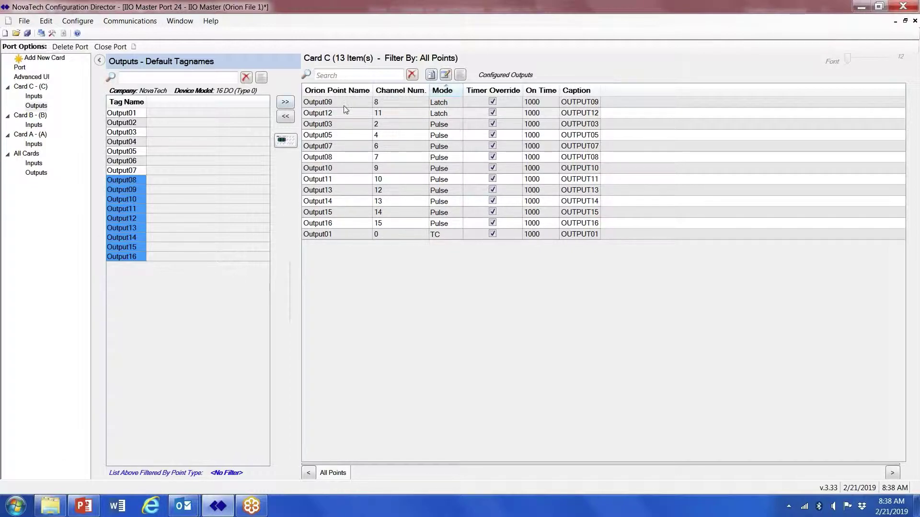
Change Output09's caption to 'xxxxxx'.
{"action": "left_click", "coordinate": [581, 102]}
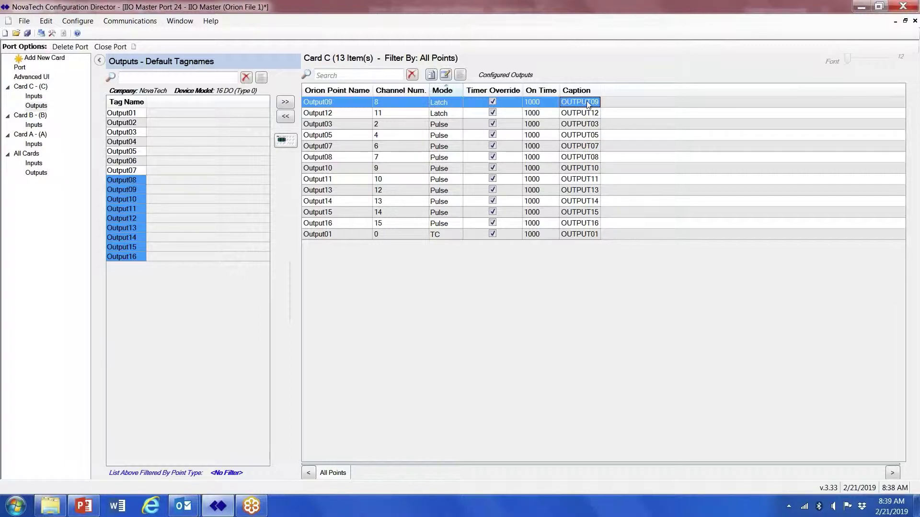
{"action": "type", "text": "xxxxxx"}
{"action": "left_click", "coordinate": [567, 113]}
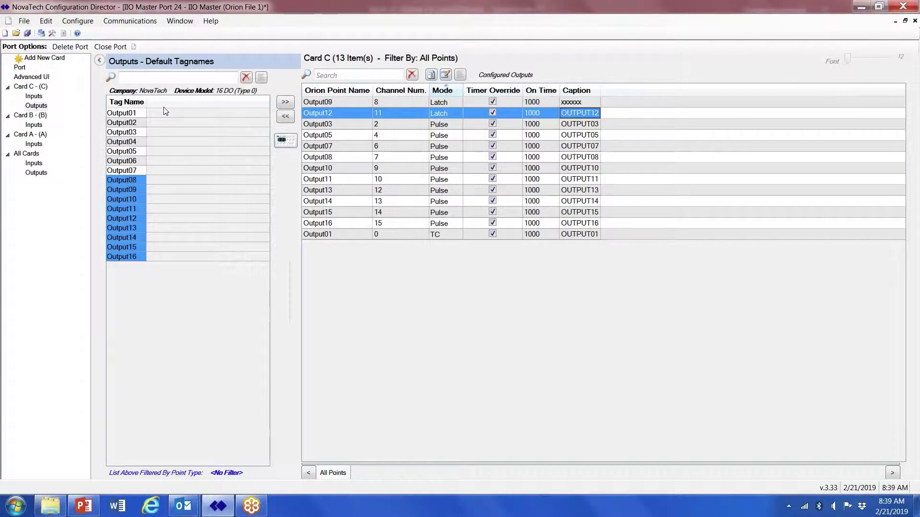
Add Card D as an 8 AI (Type 2) card, then switch to PowerPoint.
{"action": "left_click", "coordinate": [44, 60]}
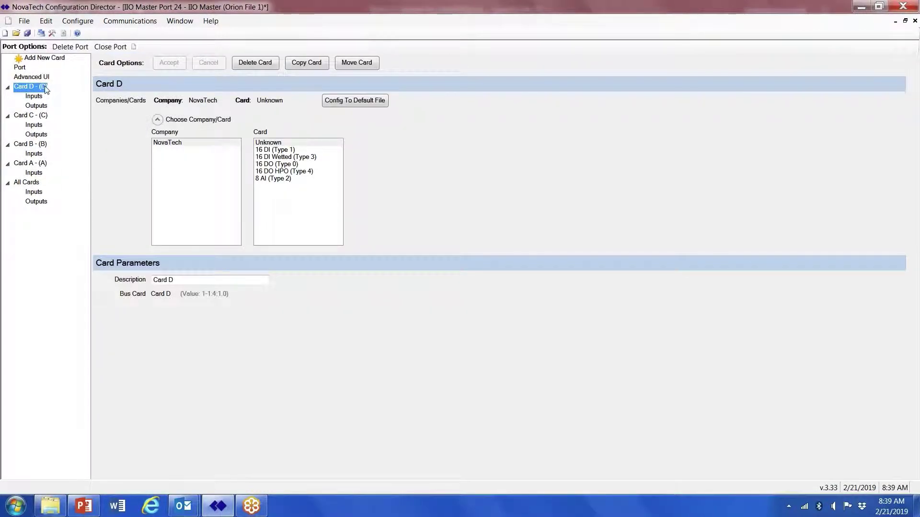
{"action": "left_click", "coordinate": [277, 180]}
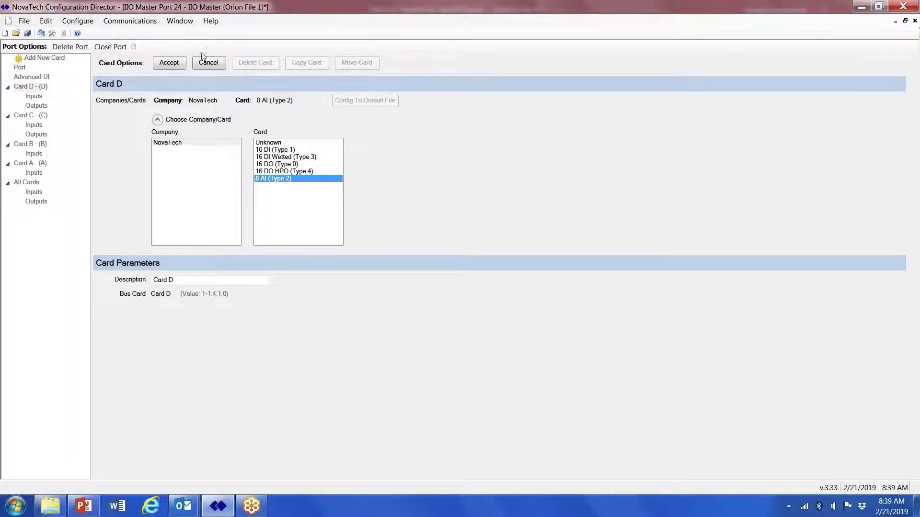
{"action": "left_click", "coordinate": [178, 64]}
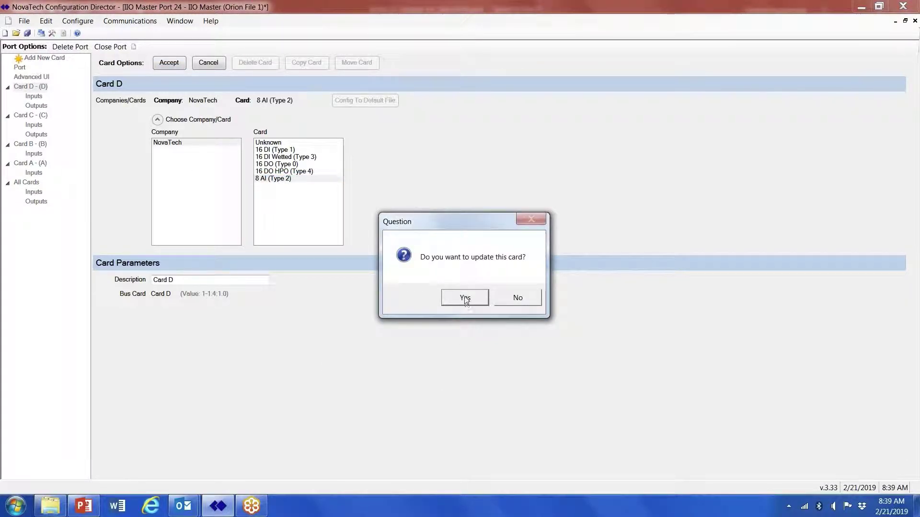
{"action": "left_click", "coordinate": [465, 299]}
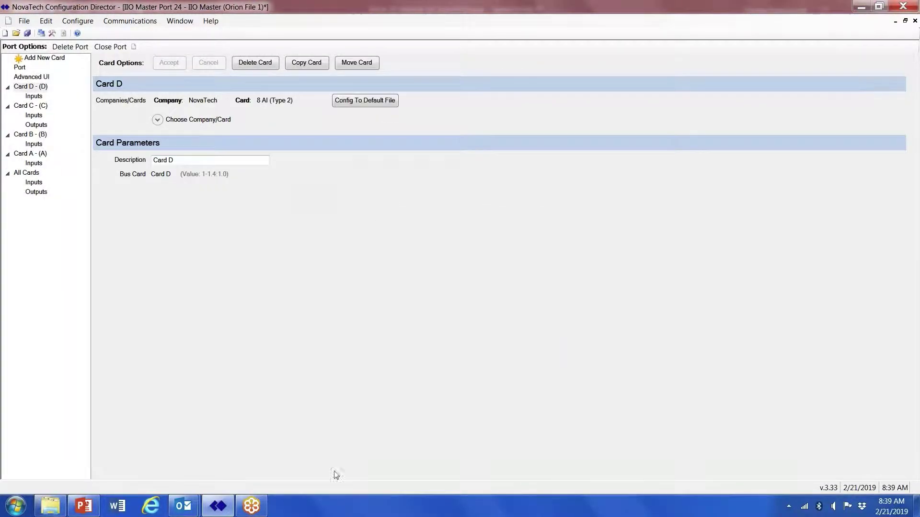
{"action": "left_click", "coordinate": [81, 511]}
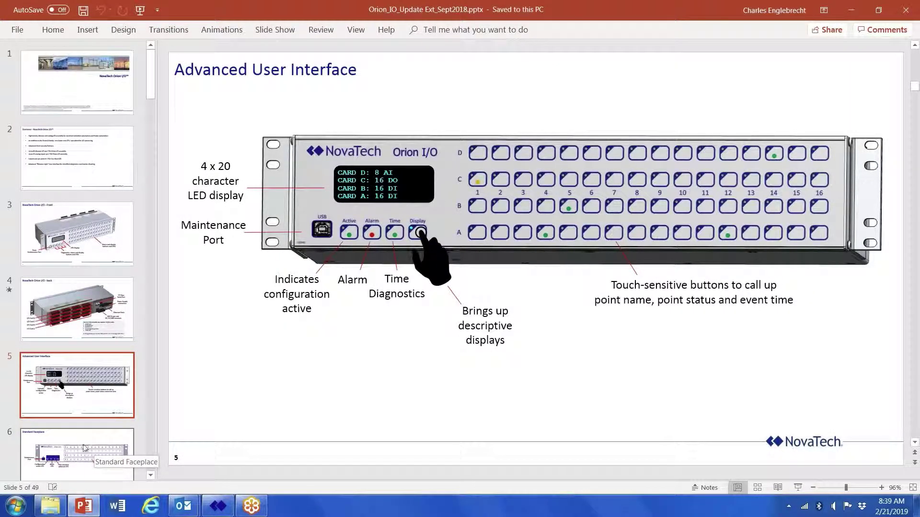
Review back-panel slide 4 showing cards A–D, then return to Configuration Director.
{"action": "left_click", "coordinate": [106, 314]}
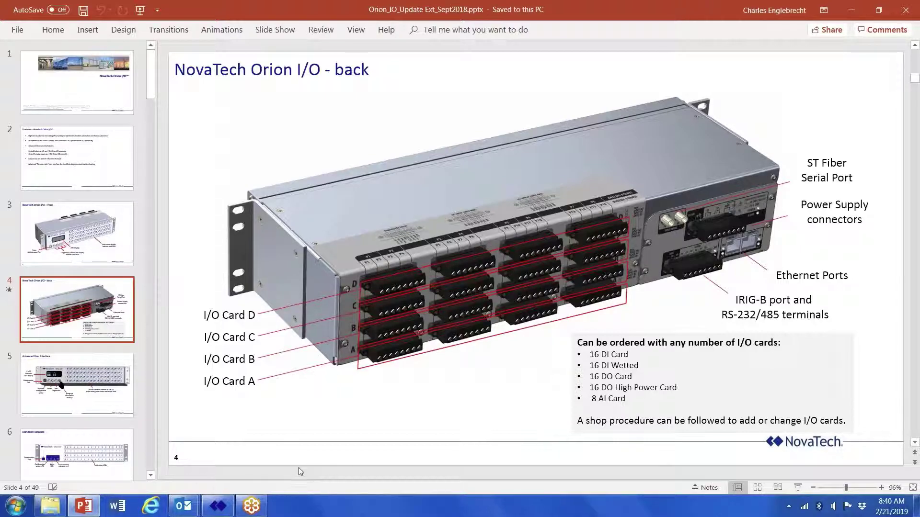
{"action": "left_click", "coordinate": [218, 506]}
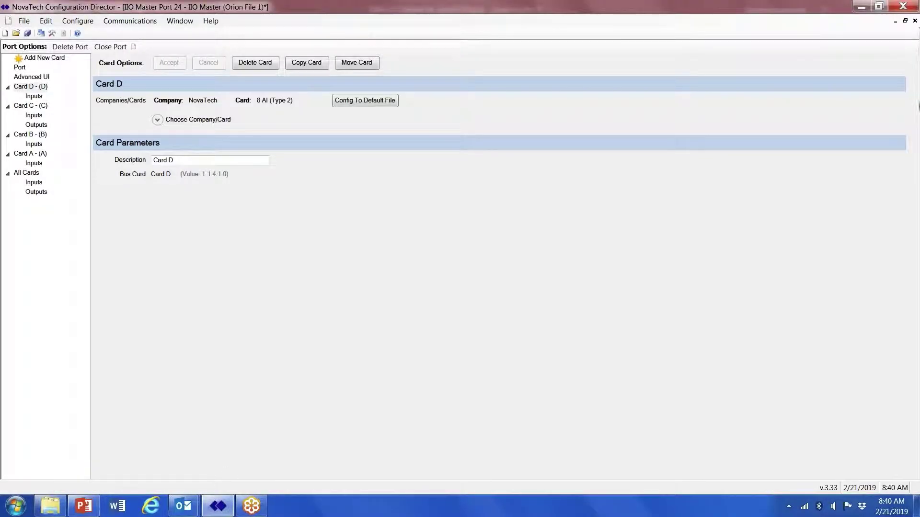
Map AnalogInput01 through AnalogInput08 to Card D's inputs.
{"action": "left_click", "coordinate": [33, 96]}
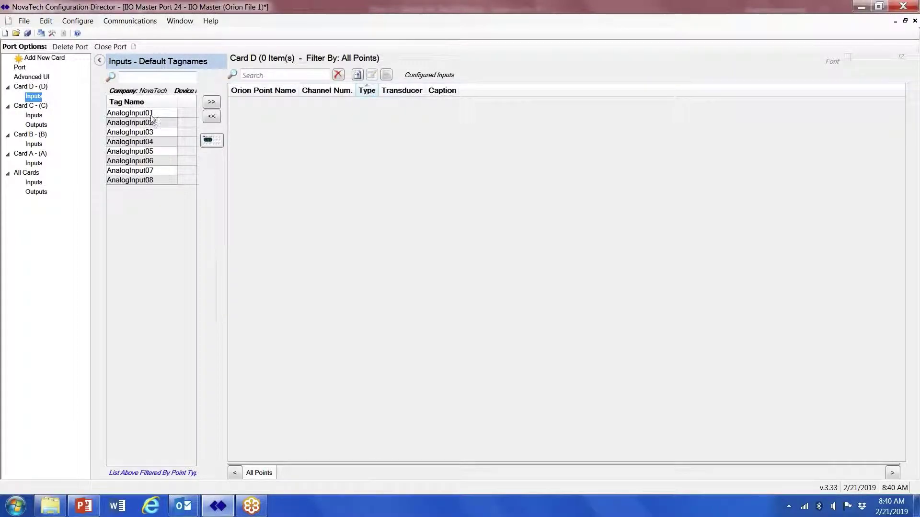
{"action": "left_click_drag", "start_coordinate": [151, 115], "coordinate": [147, 182]}
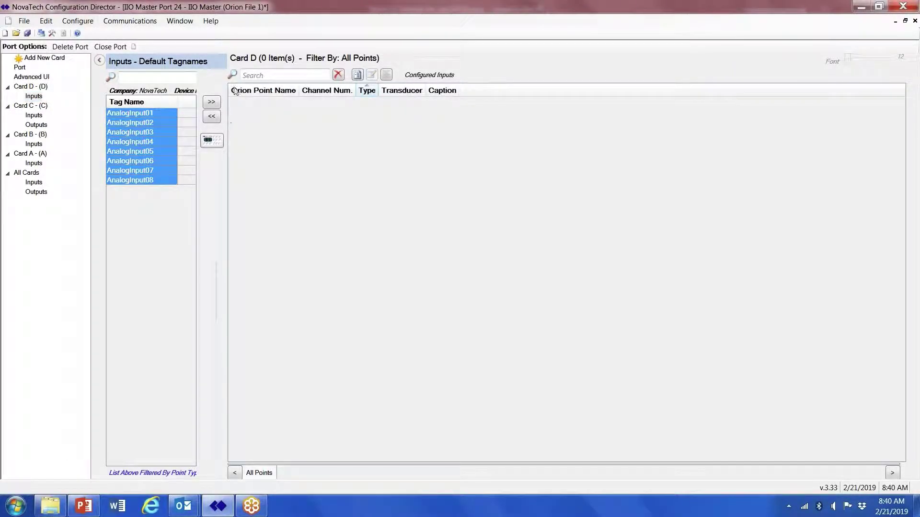
{"action": "left_click", "coordinate": [211, 101]}
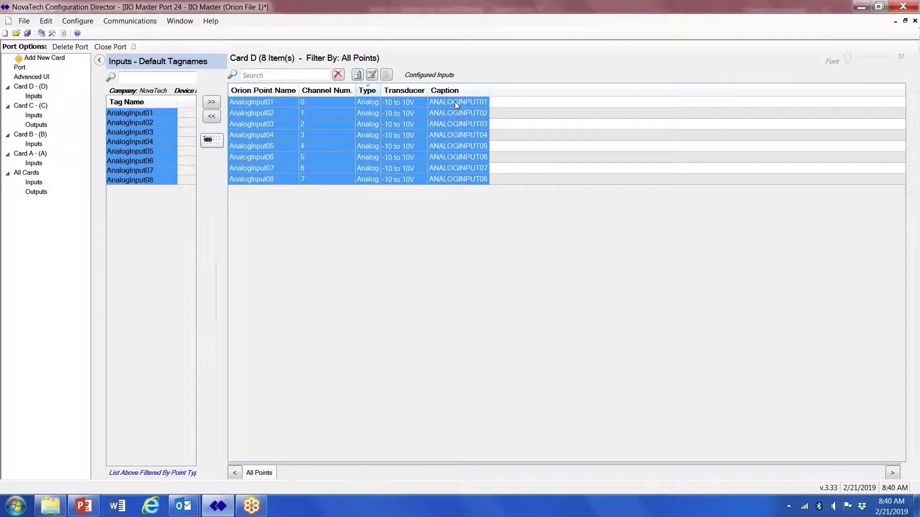
Set the transducer range of AnalogInput01–03 to -2 to 2mA.
{"action": "left_click", "coordinate": [418, 102]}
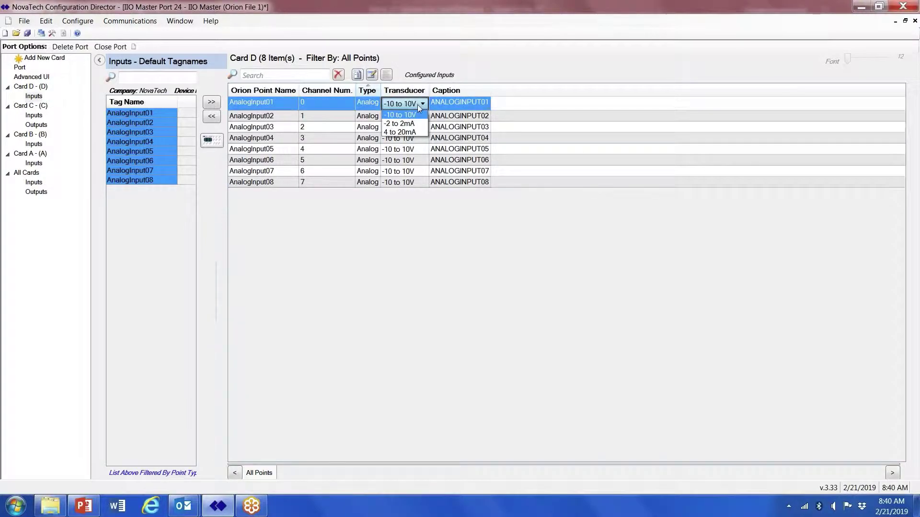
{"action": "left_click", "coordinate": [415, 123]}
{"action": "left_click", "coordinate": [421, 115]}
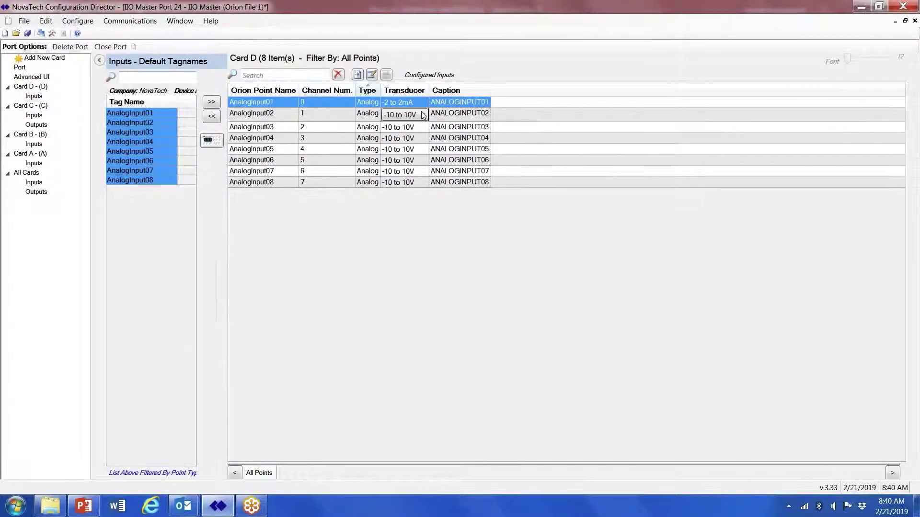
{"action": "left_click", "coordinate": [416, 135]}
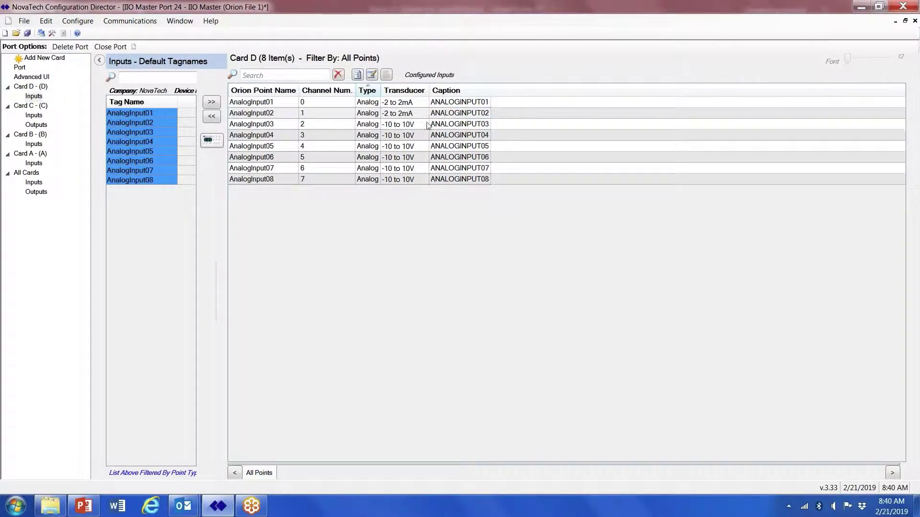
{"action": "left_click", "coordinate": [418, 127]}
{"action": "left_click", "coordinate": [422, 126]}
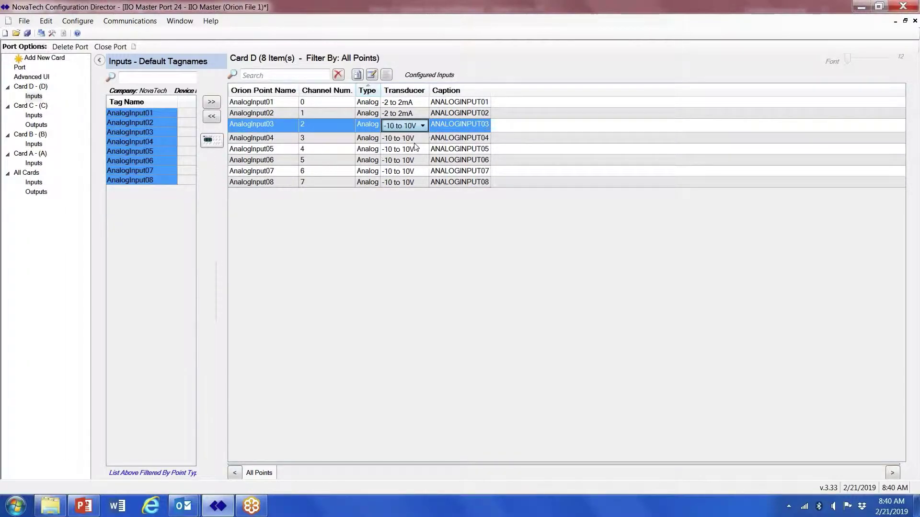
{"action": "left_click", "coordinate": [422, 146]}
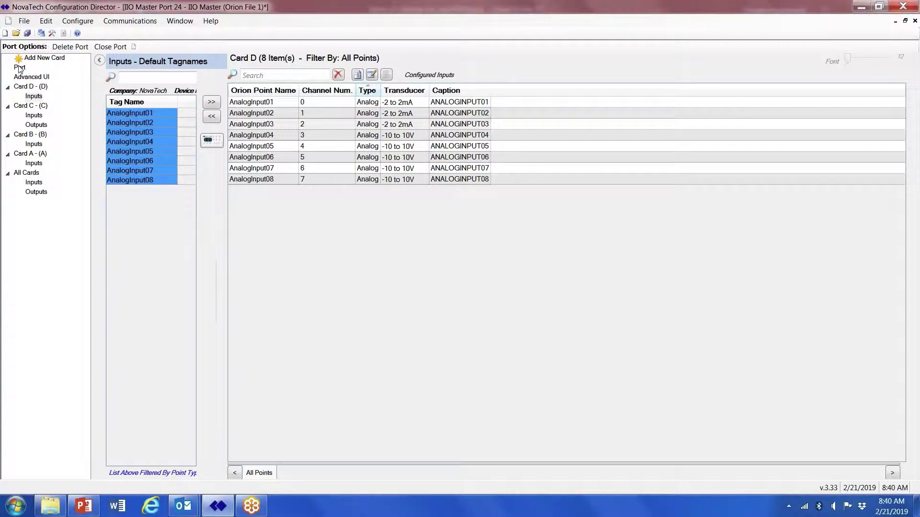
Create a new DNP3 Slave network port (Port 25) and add RTU 1 with address 1.
{"action": "left_click", "coordinate": [79, 22]}
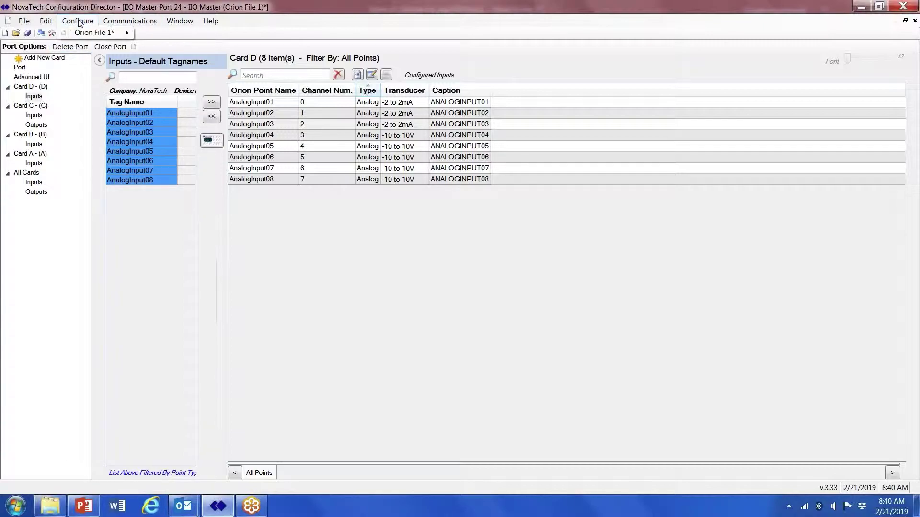
{"action": "mouse_move", "coordinate": [80, 35]}
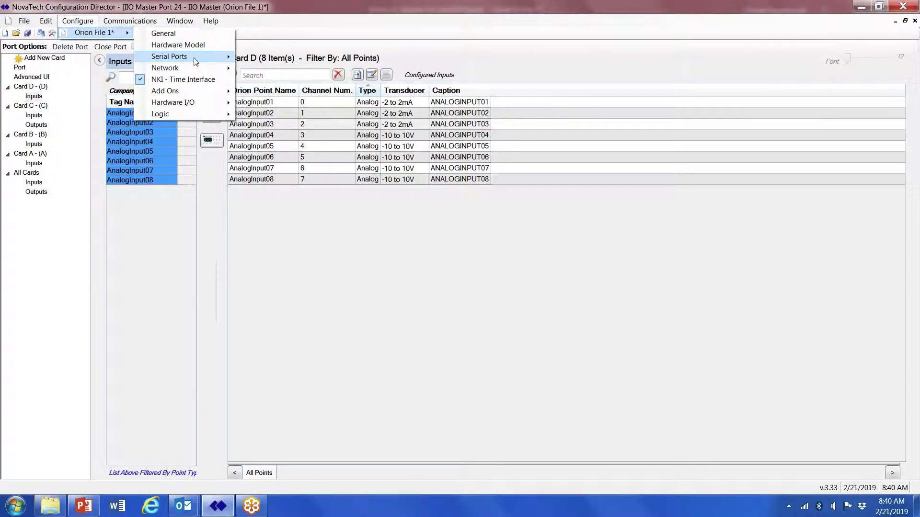
{"action": "mouse_move", "coordinate": [195, 60]}
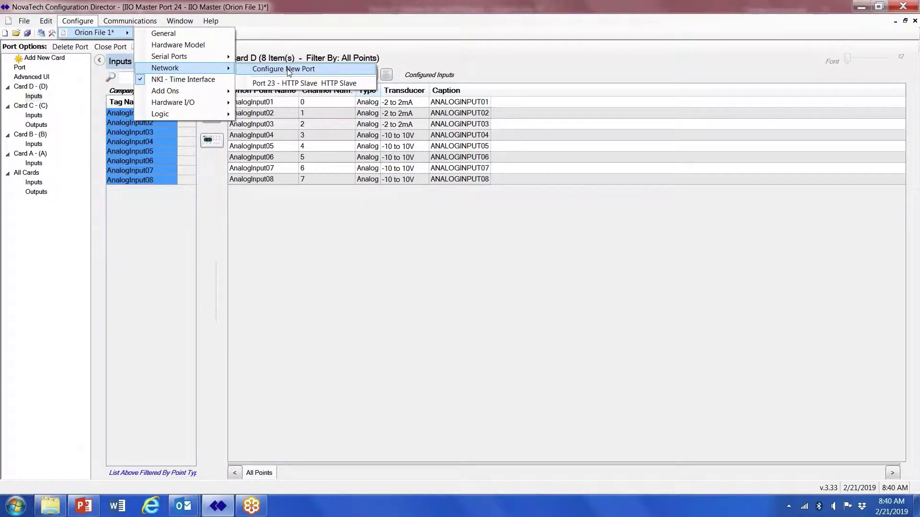
{"action": "left_click", "coordinate": [289, 71]}
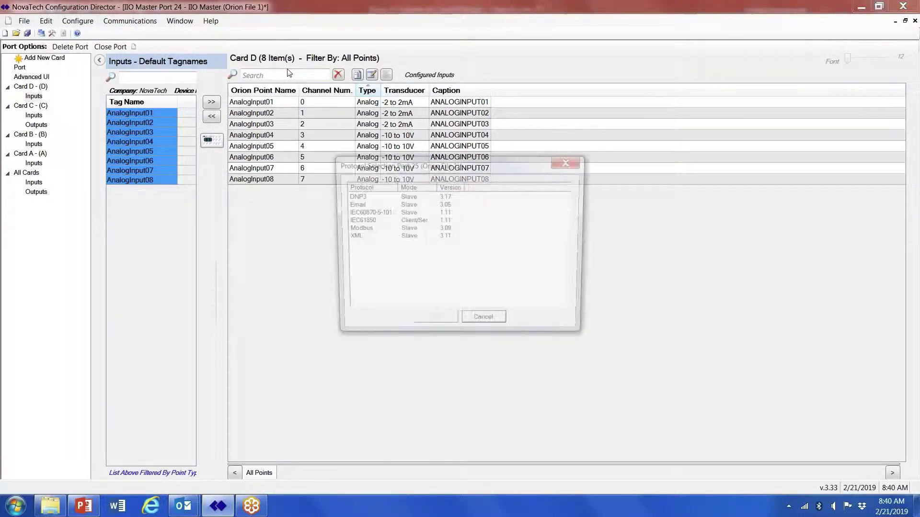
{"action": "left_click", "coordinate": [358, 197]}
{"action": "left_click", "coordinate": [431, 324]}
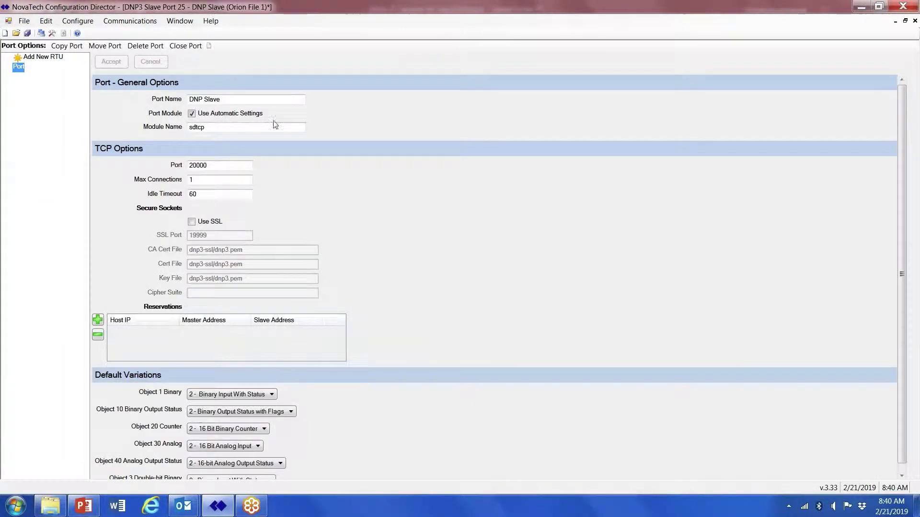
{"action": "scroll", "coordinate": [259, 228], "scroll_direction": "down", "scroll_amount": 1}
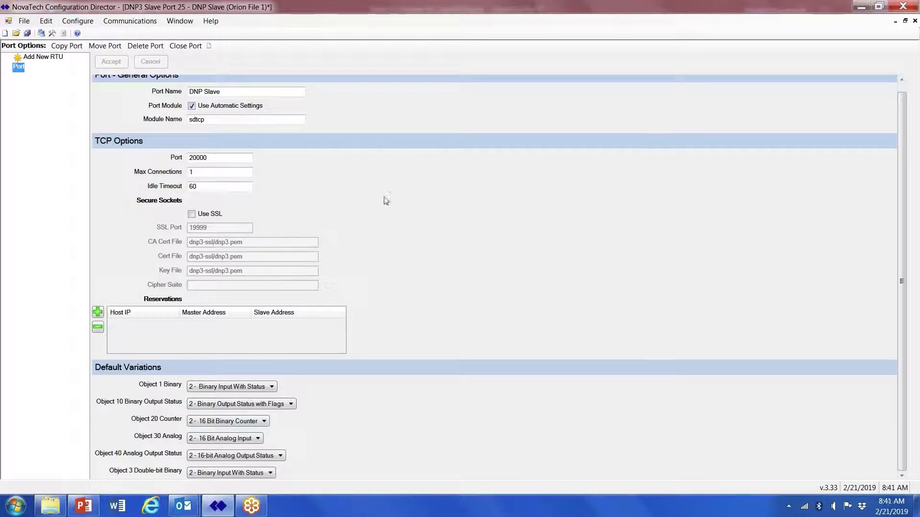
{"action": "left_click", "coordinate": [42, 58]}
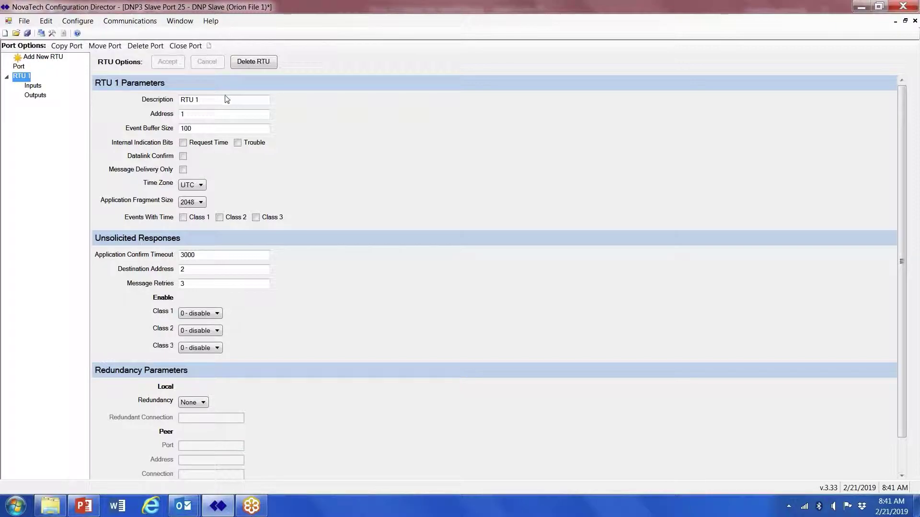
Rename RTU 1's description to 'Orion IO Sub X', confirm the update, and show its Inputs page.
{"action": "left_click_drag", "start_coordinate": [225, 100], "coordinate": [161, 99]}
{"action": "type", "text": "O"}
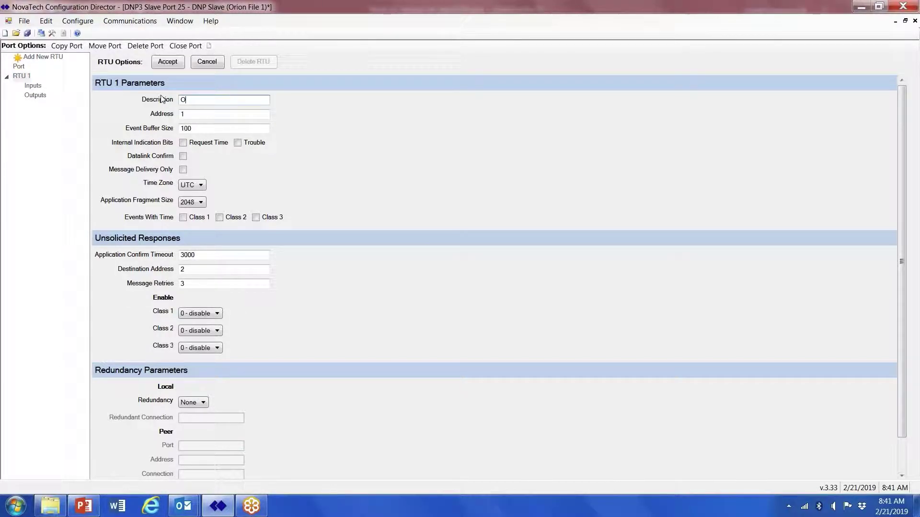
{"action": "type", "text": "rion IO Sub X"}
{"action": "left_click", "coordinate": [169, 64]}
{"action": "left_click", "coordinate": [465, 299]}
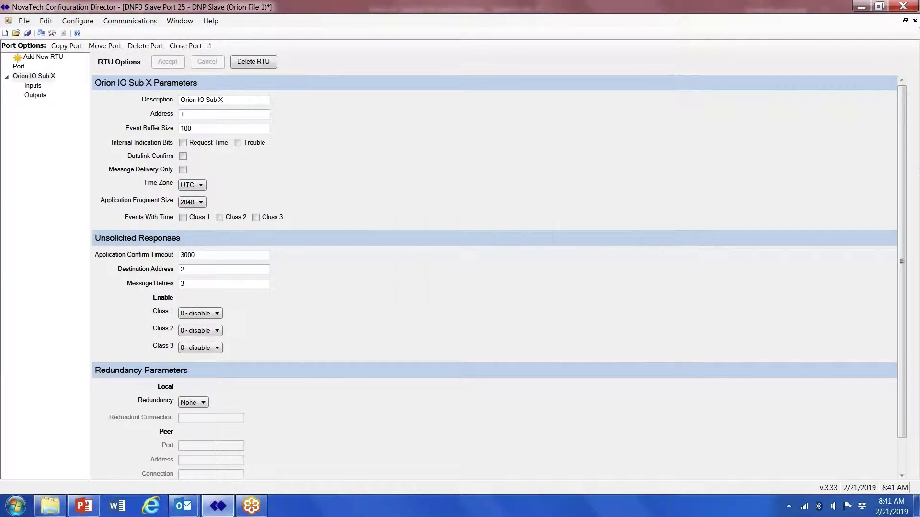
{"action": "left_click", "coordinate": [38, 89]}
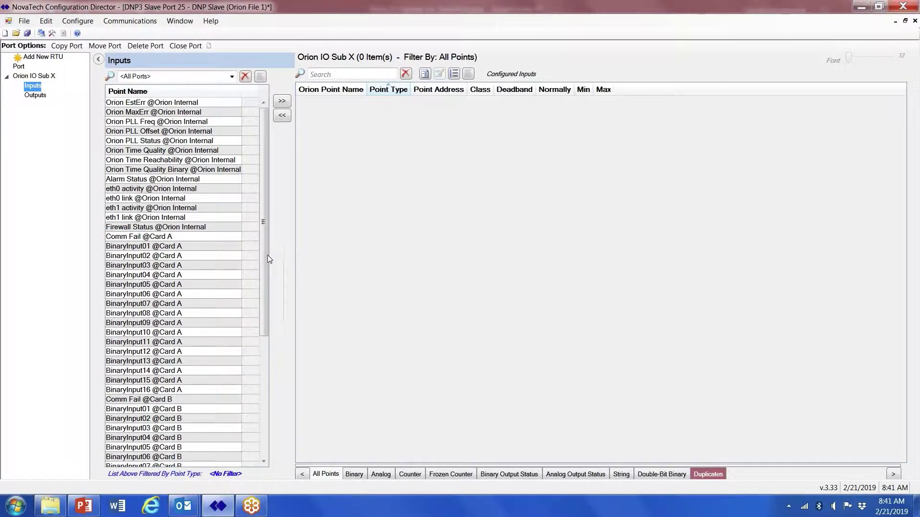
Select all the card input points and map them into Orion IO Sub X.
{"action": "mouse_move", "coordinate": [262, 260]}
{"action": "left_mouse_down"}
{"action": "mouse_move", "coordinate": [260, 416]}
{"action": "mouse_move", "coordinate": [261, 256]}
{"action": "left_mouse_up"}
{"action": "left_click", "coordinate": [160, 237]}
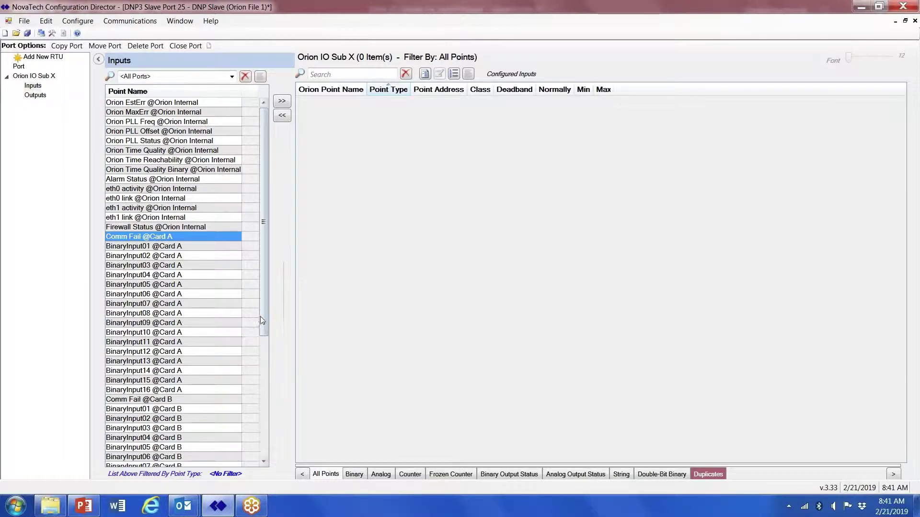
{"action": "scroll", "coordinate": [270, 387], "scroll_direction": "down", "scroll_amount": 7}
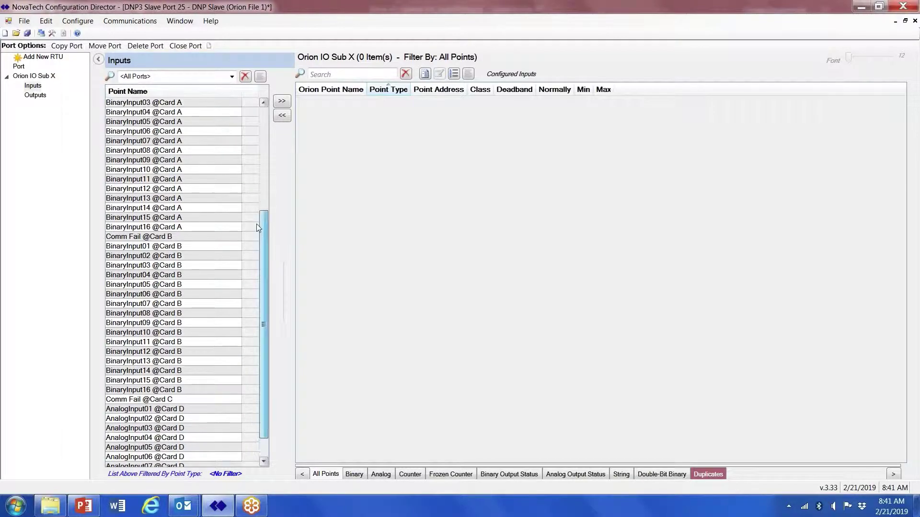
{"action": "left_click", "coordinate": [262, 224]}
{"action": "left_click_drag", "start_coordinate": [264, 225], "coordinate": [262, 352]}
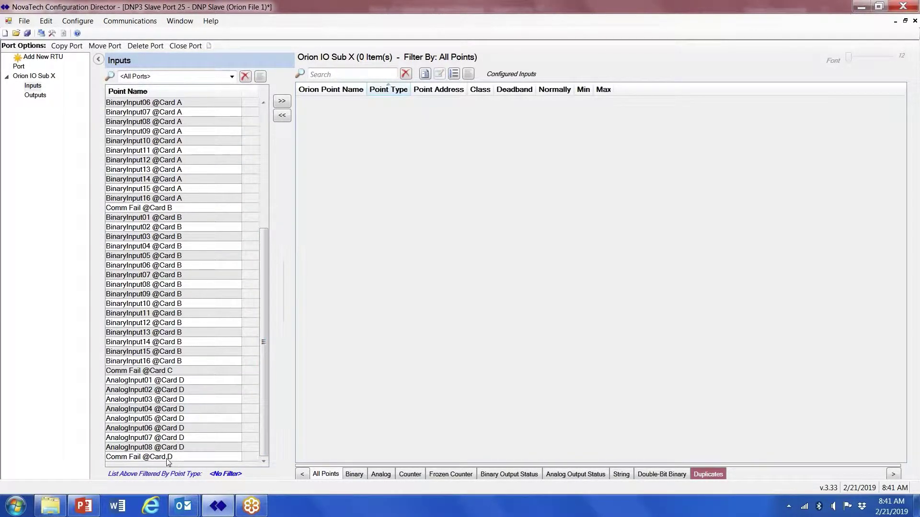
{"action": "key", "text": "ctrl+a"}
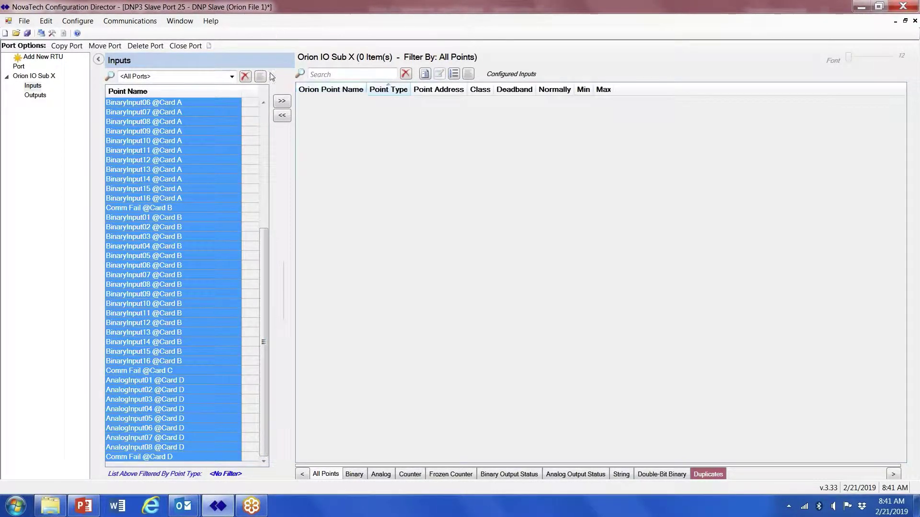
{"action": "left_click", "coordinate": [283, 102]}
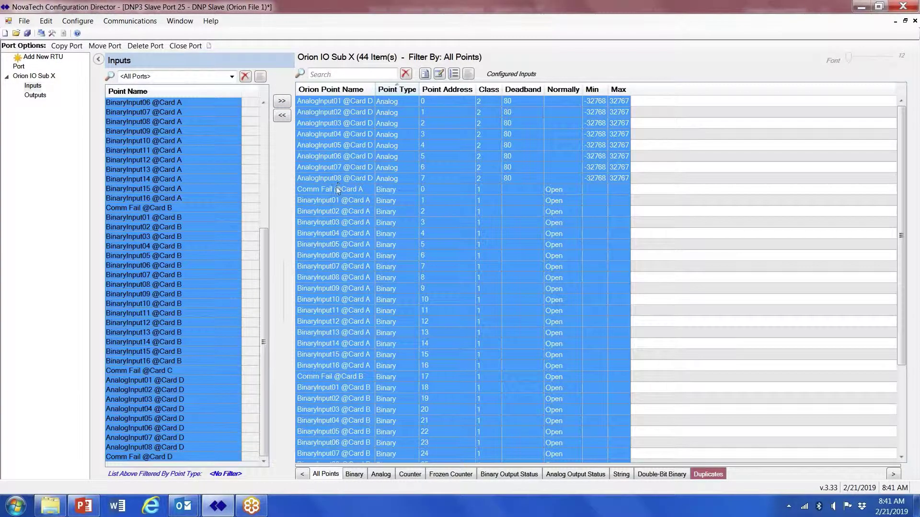
{"action": "left_click", "coordinate": [337, 189]}
{"action": "left_click", "coordinate": [281, 116]}
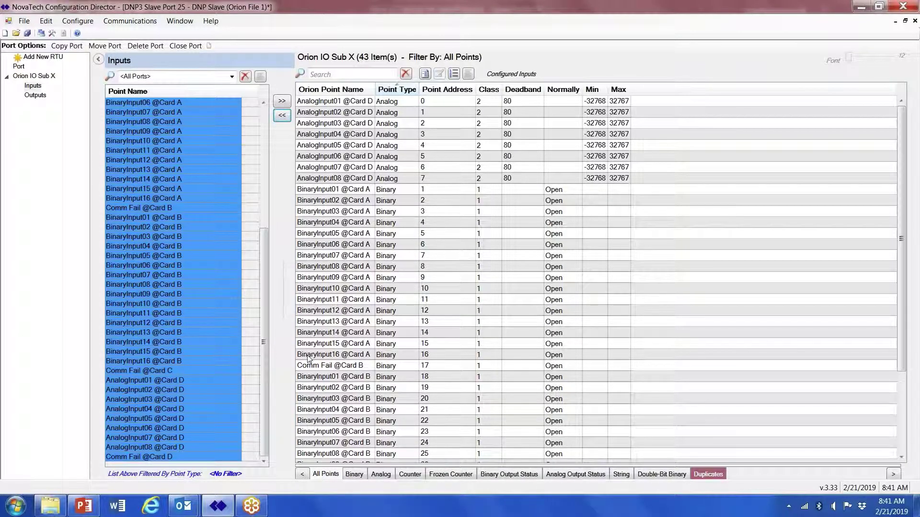
{"action": "left_click", "coordinate": [312, 366]}
{"action": "left_click", "coordinate": [282, 116]}
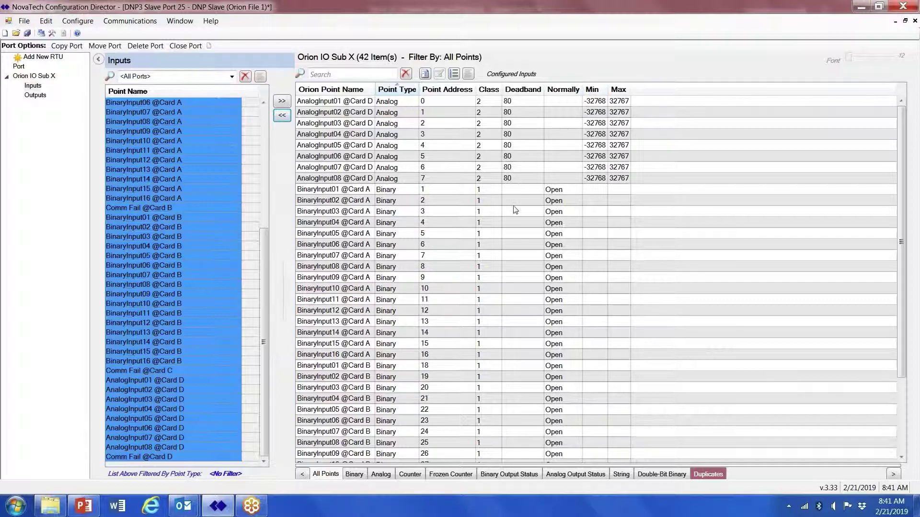
{"action": "scroll", "coordinate": [514, 212], "scroll_direction": "down", "scroll_amount": 3}
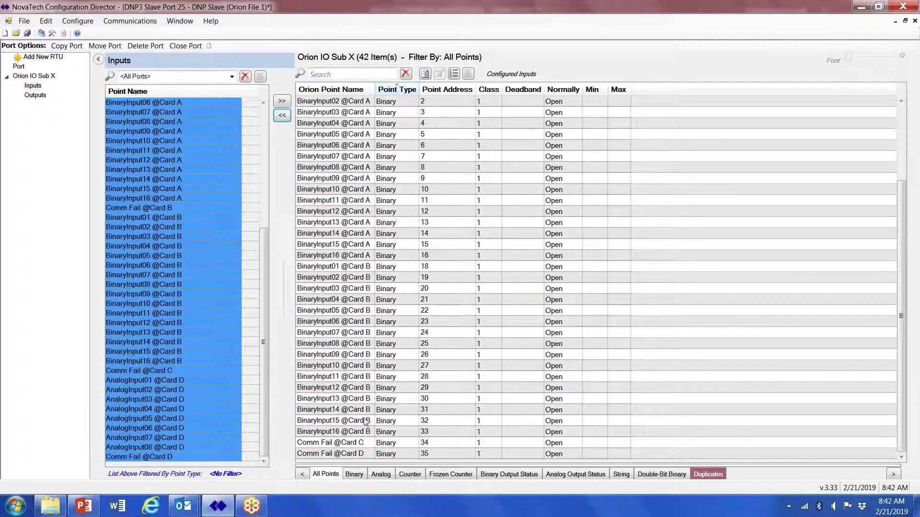
Filter the mapped inputs by Binary, then Analog, then Counter, which shows 0 points.
{"action": "left_click", "coordinate": [364, 477]}
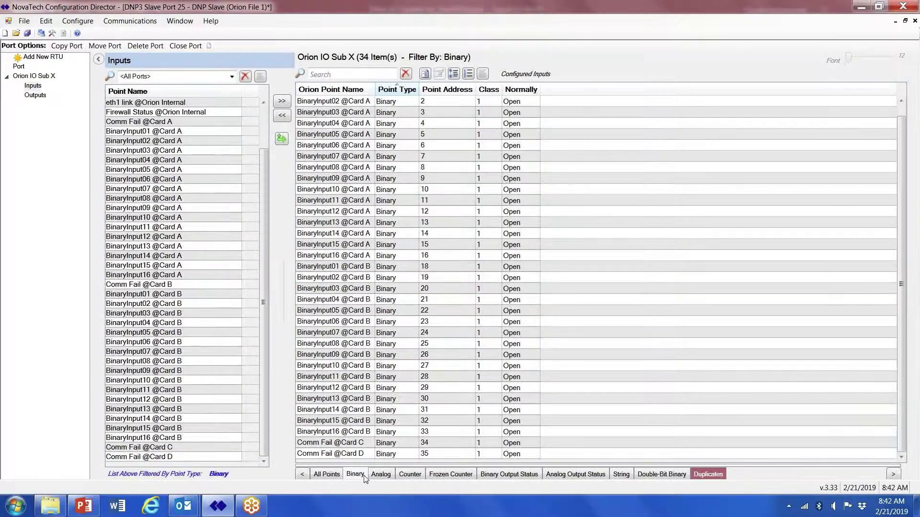
{"action": "left_click", "coordinate": [386, 477]}
{"action": "left_click", "coordinate": [409, 476]}
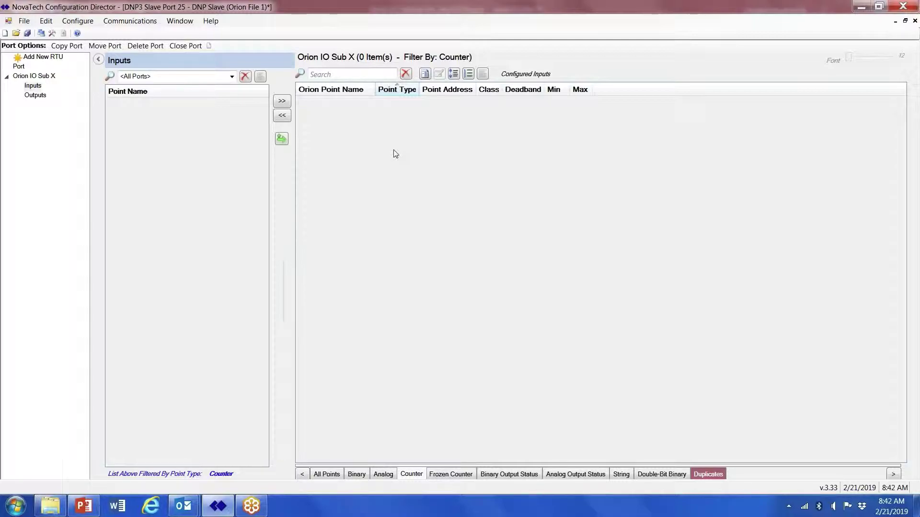
Open Communications > Online Connections to list Comm 18, New Connection and Orion LXm.
{"action": "left_click", "coordinate": [146, 22]}
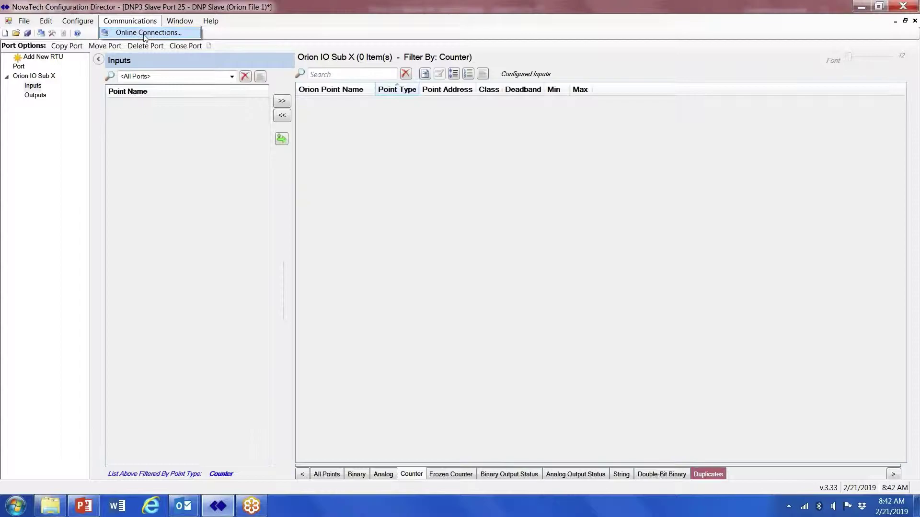
{"action": "left_click", "coordinate": [146, 32]}
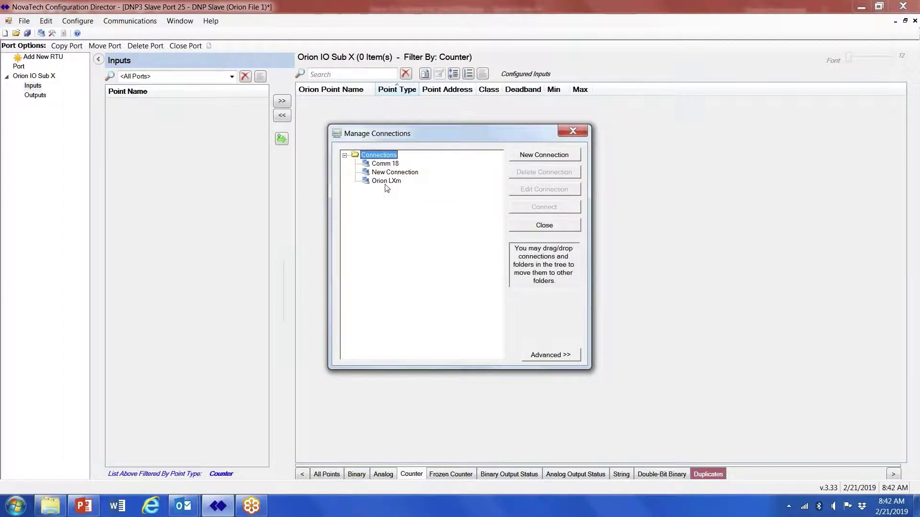